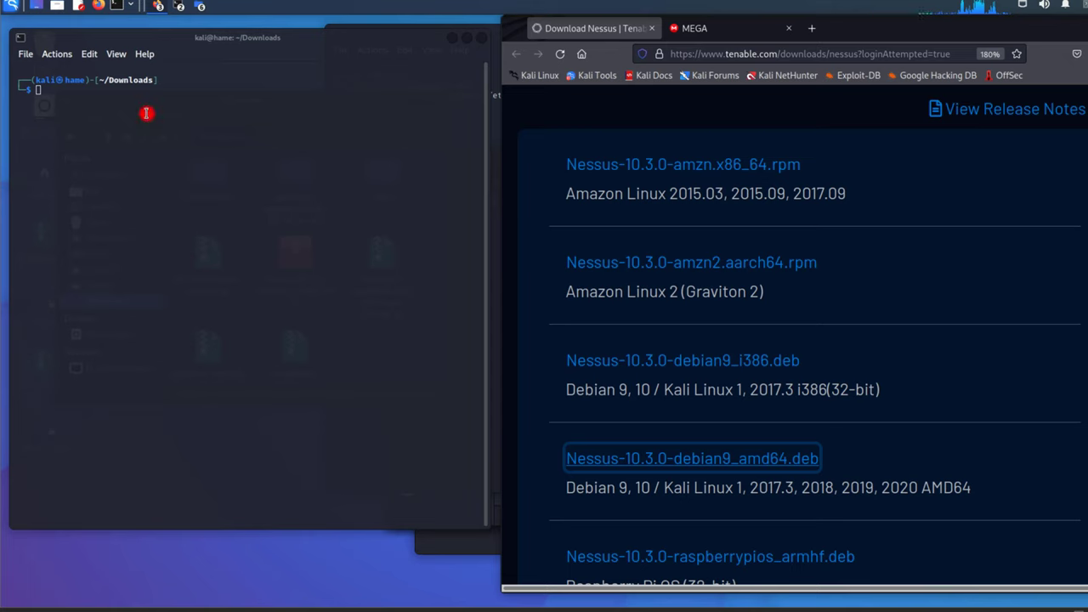
Refresh package lists with sudo apt update and check the release via lsb_release -a (Kali Rolling 2022.3)
type("sudo apt update")
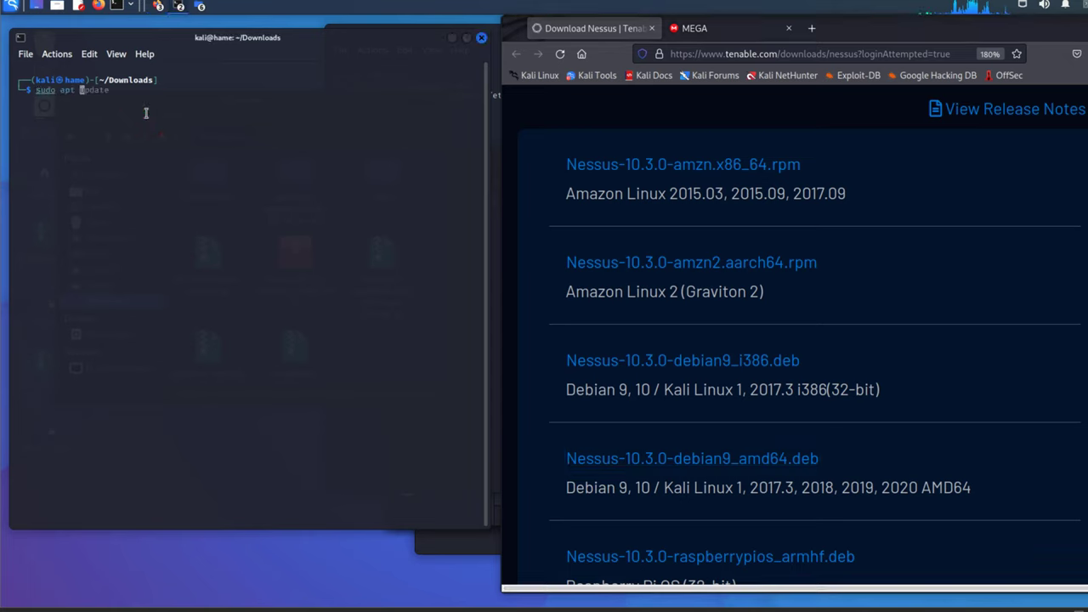
key("Return")
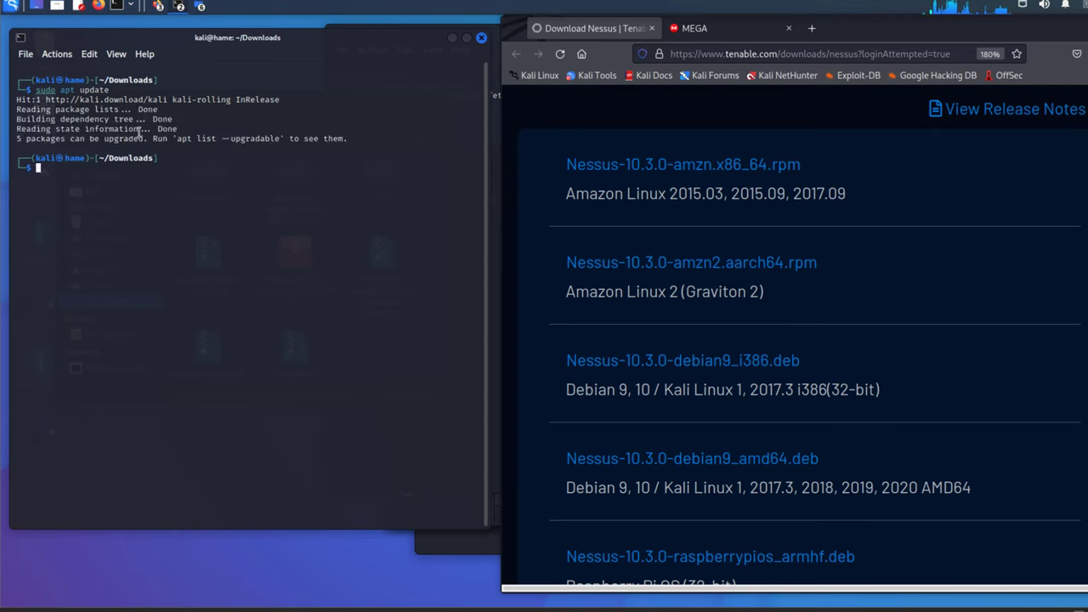
type("lsb")
key("Right")
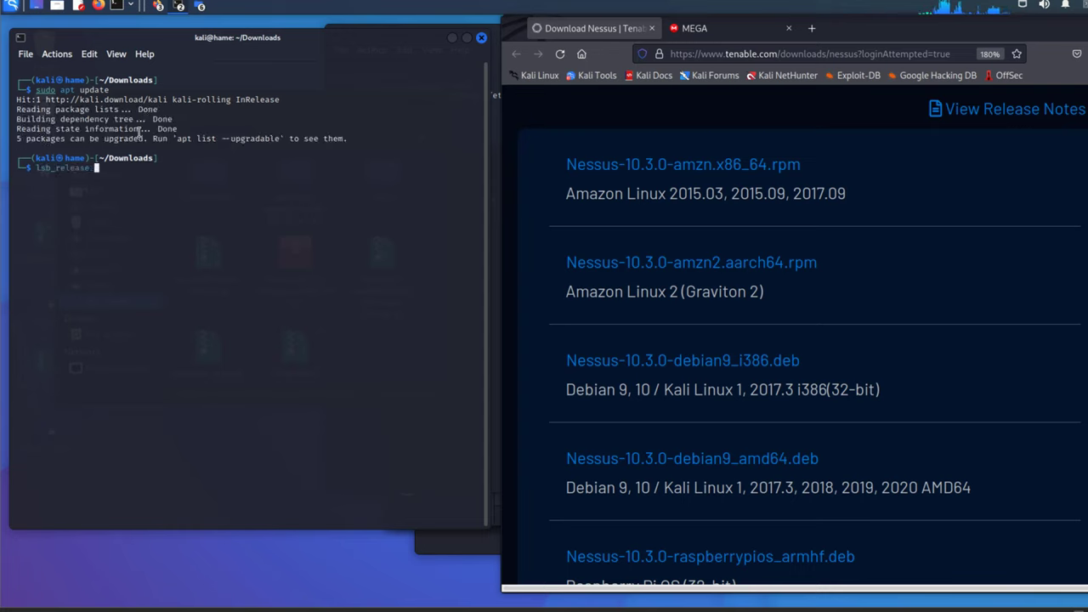
type("a")
key("Return")
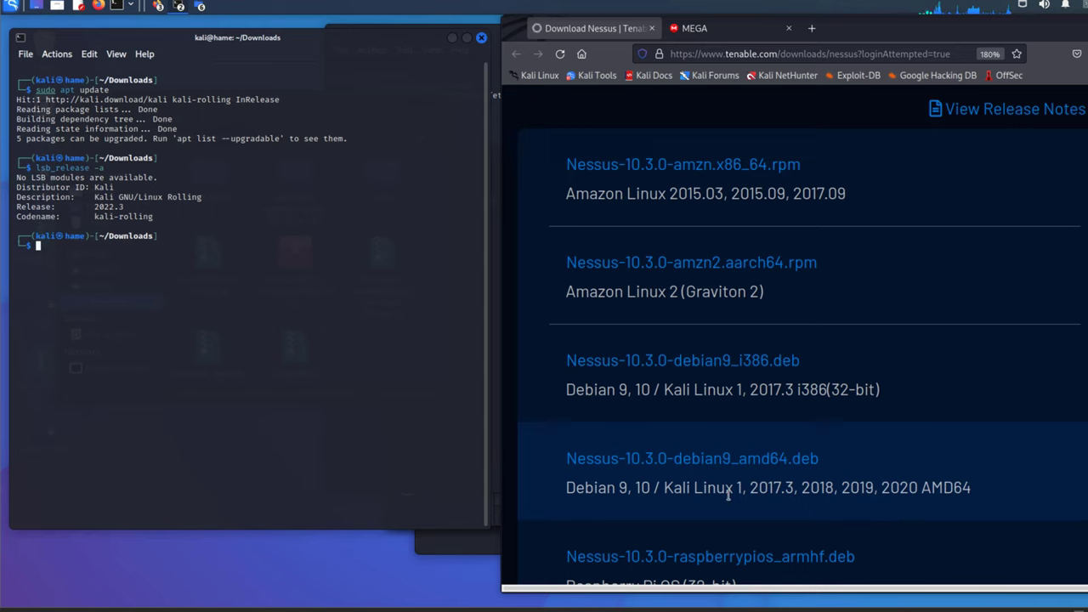
Download Nessus-10.3.0-debian9_amd64.deb, accepting the licence and saving the file
left_click(840, 466)
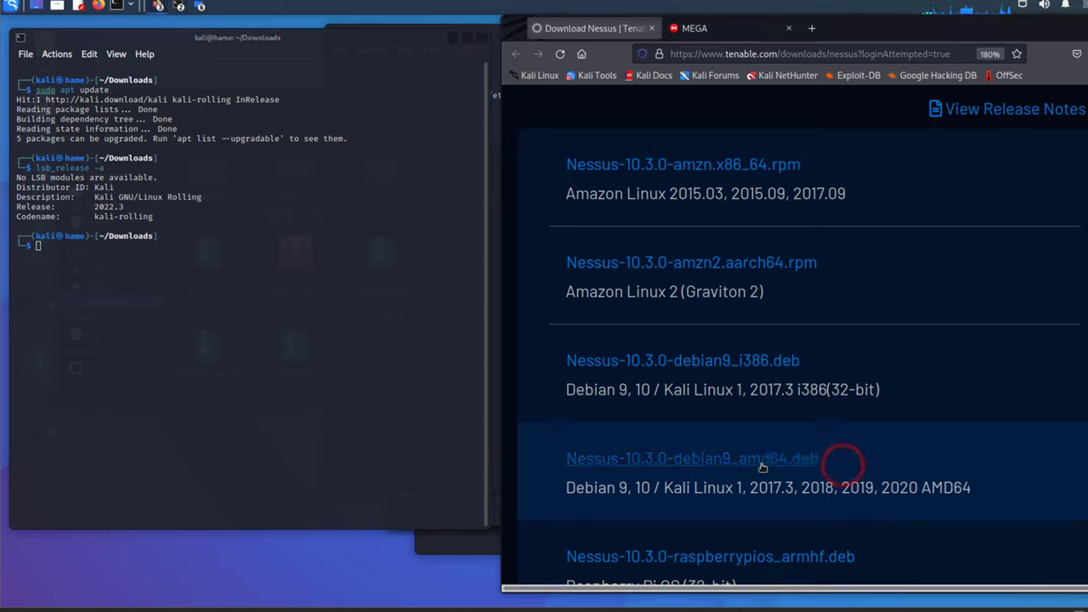
left_click_drag(566, 488, 874, 489)
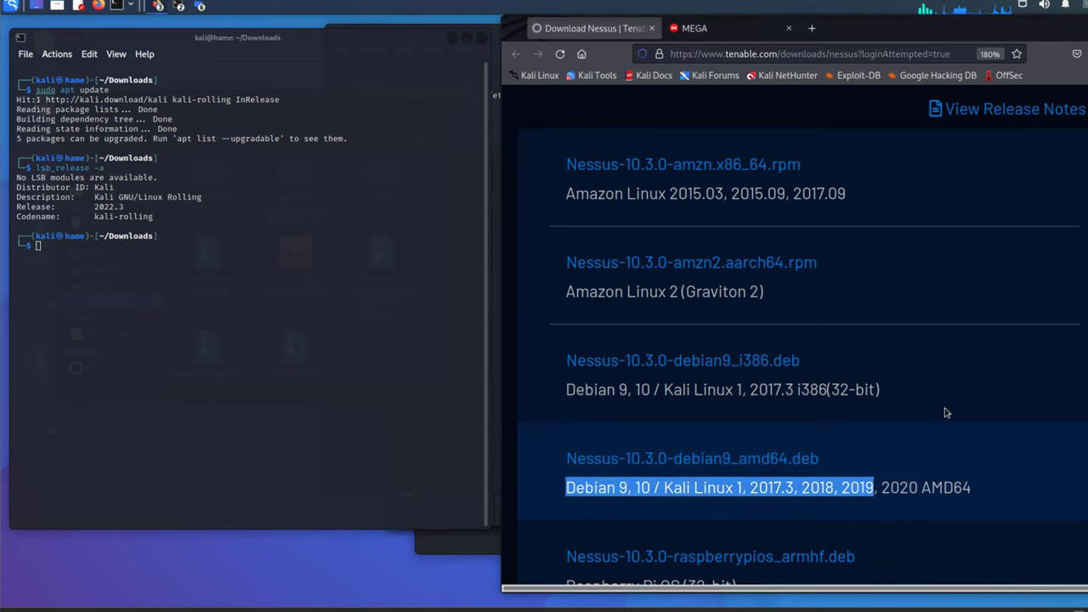
double_click(880, 389)
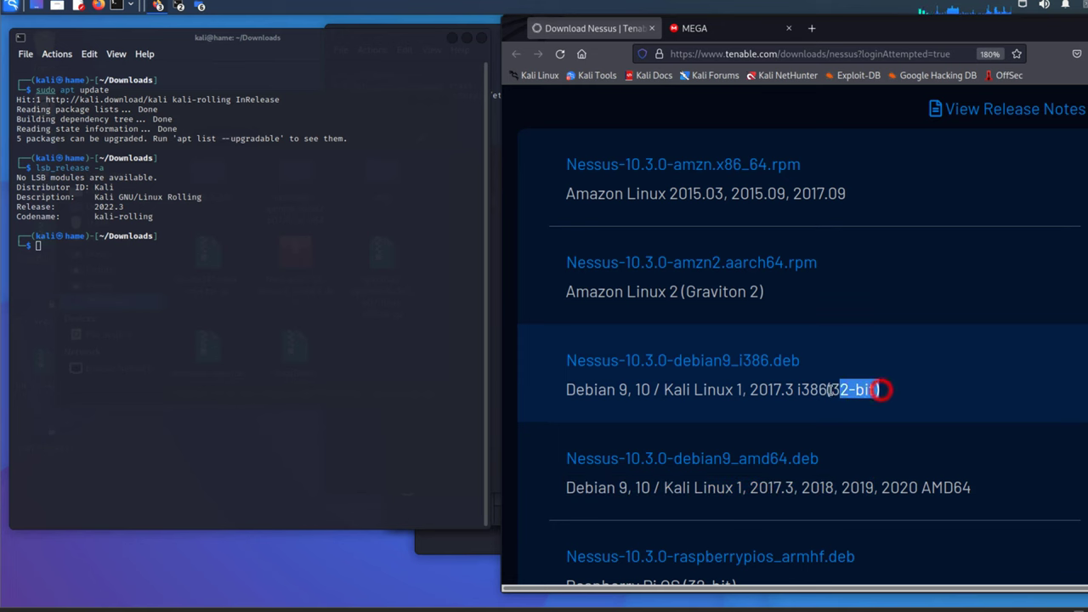
left_click(758, 459)
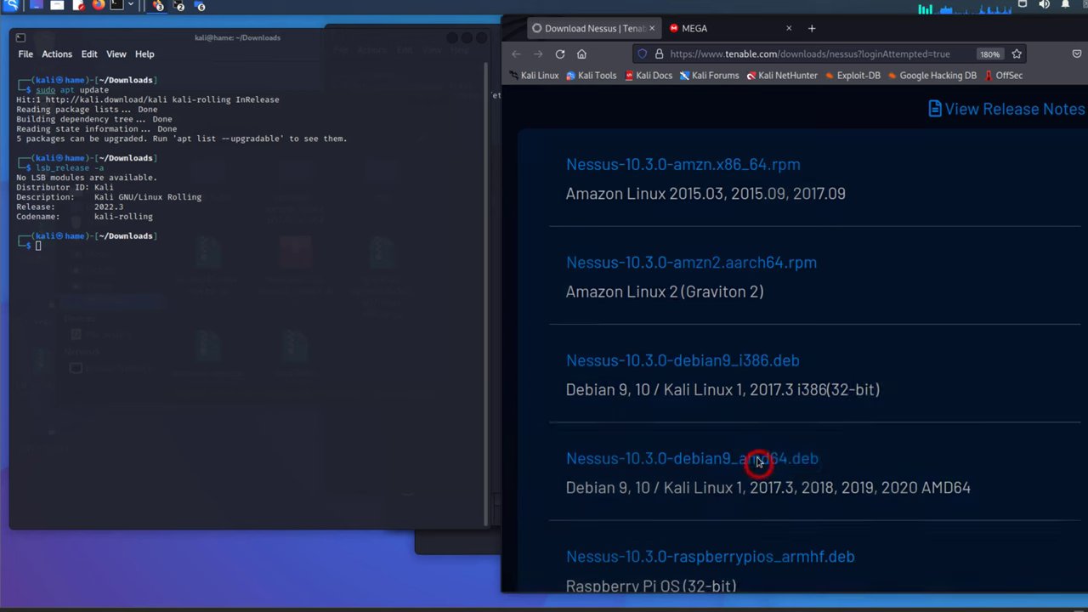
left_click(989, 544)
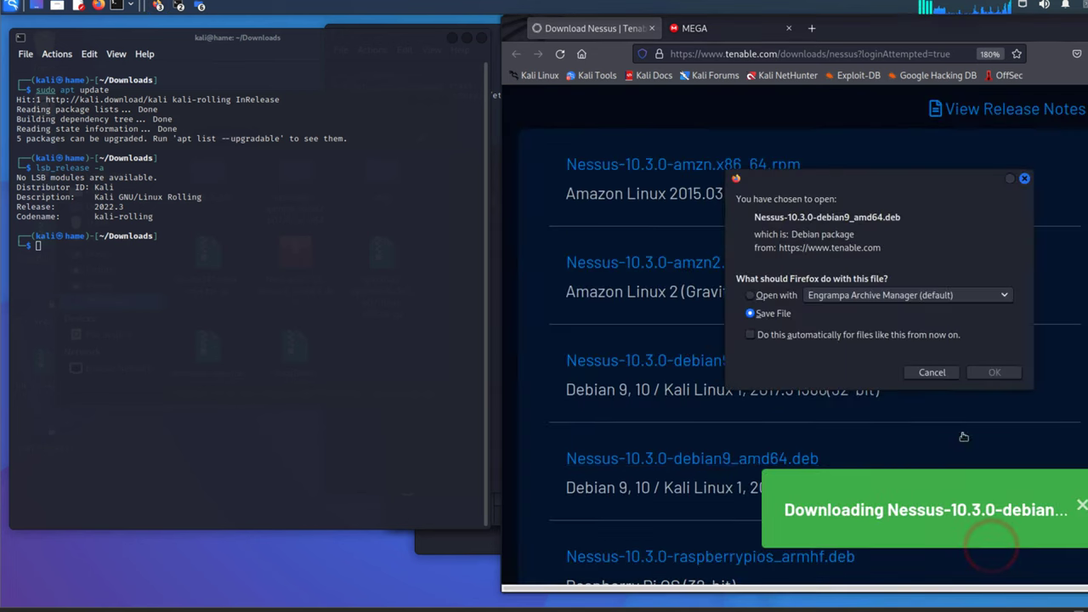
left_click(991, 371)
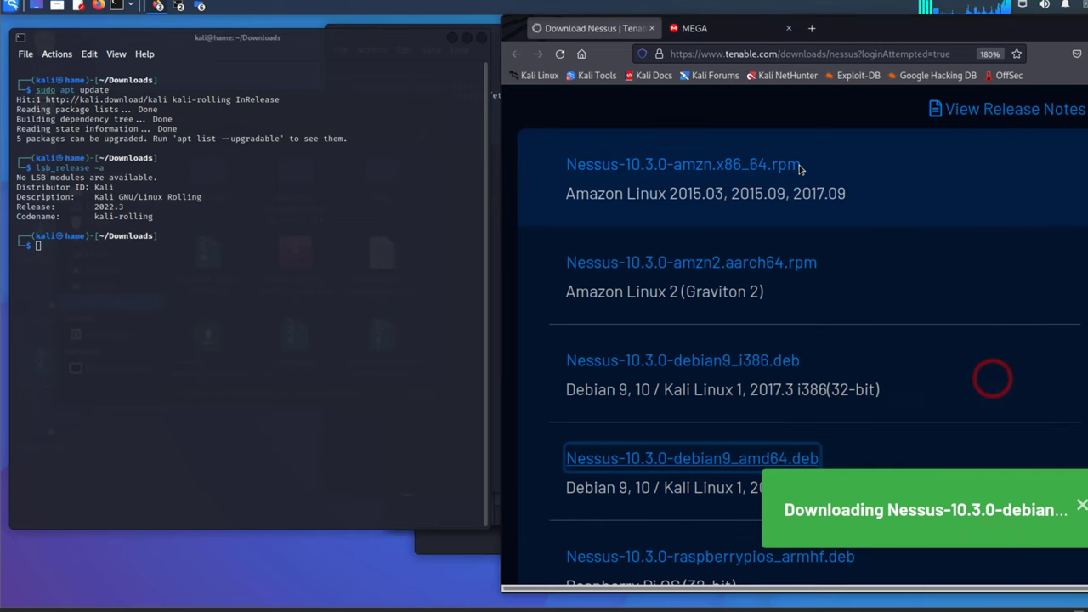
left_click(298, 266)
List Downloads and install ./Nessus-10.3.0-debian9_amd64.deb with sudo apt install -f
type("l")
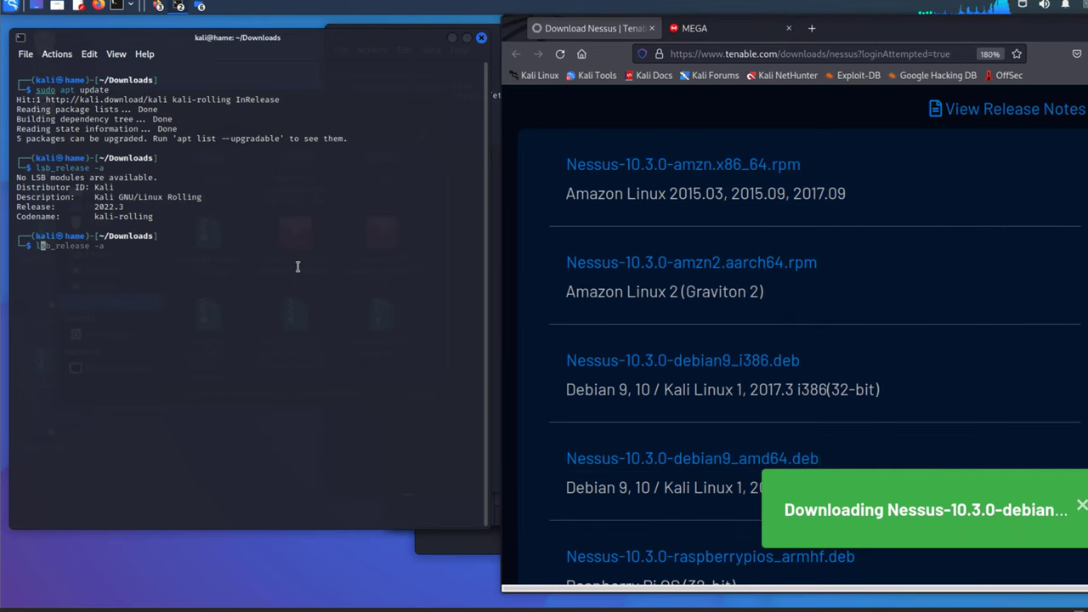
type("s")
key("Return")
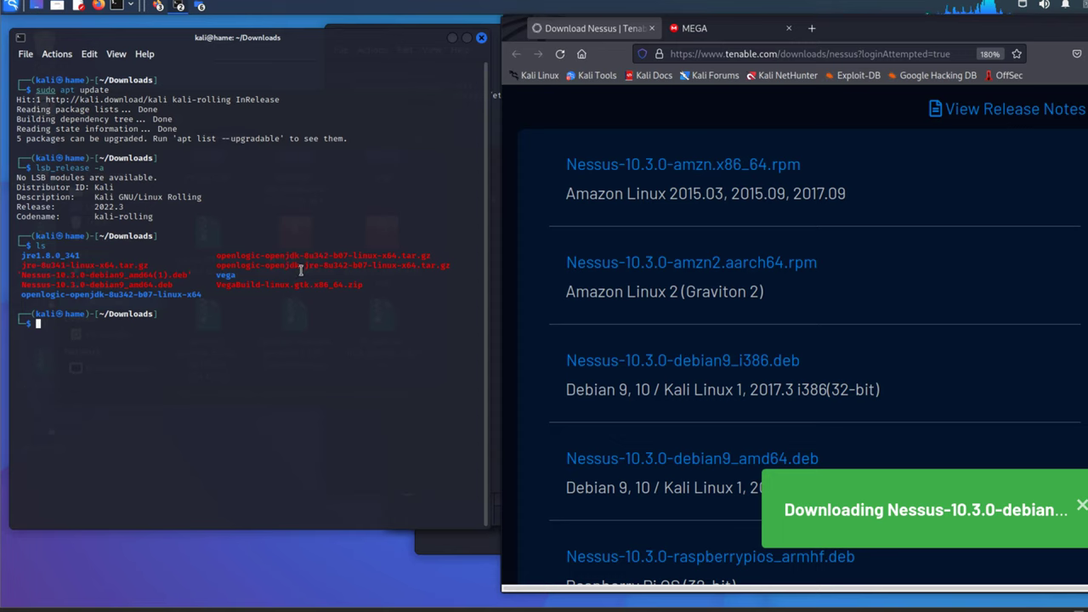
type("sudo a")
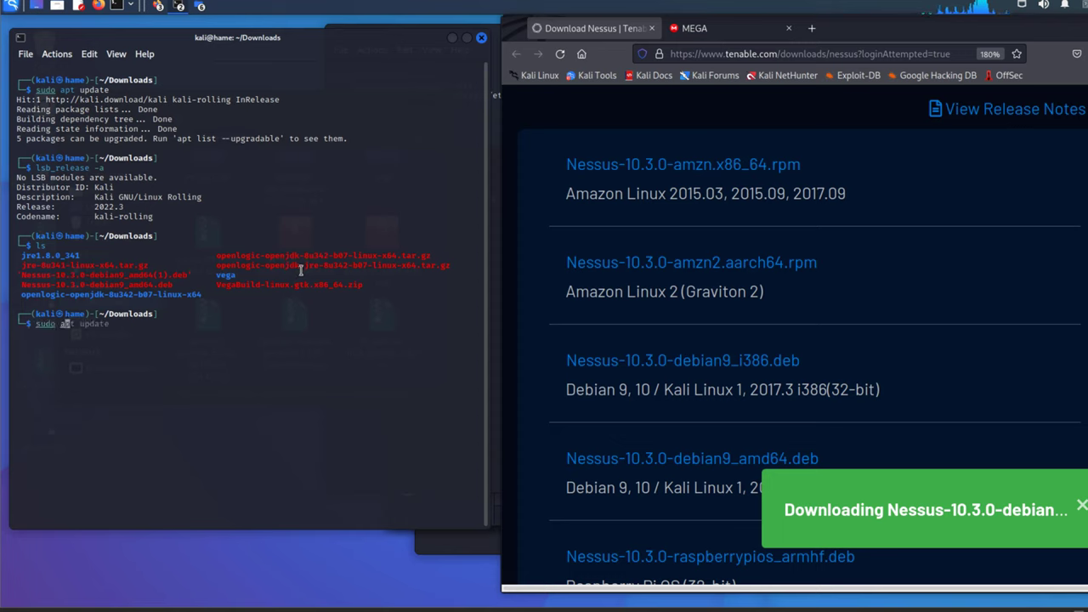
type("pt install ")
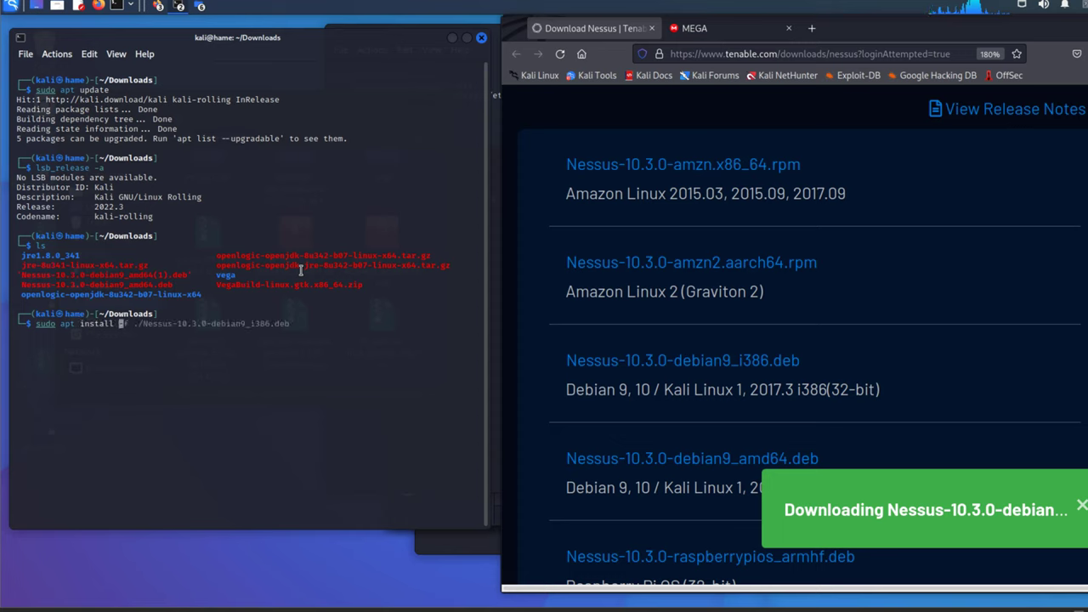
type("-f ./Nessus-10.3.0-debian")
key("Tab")
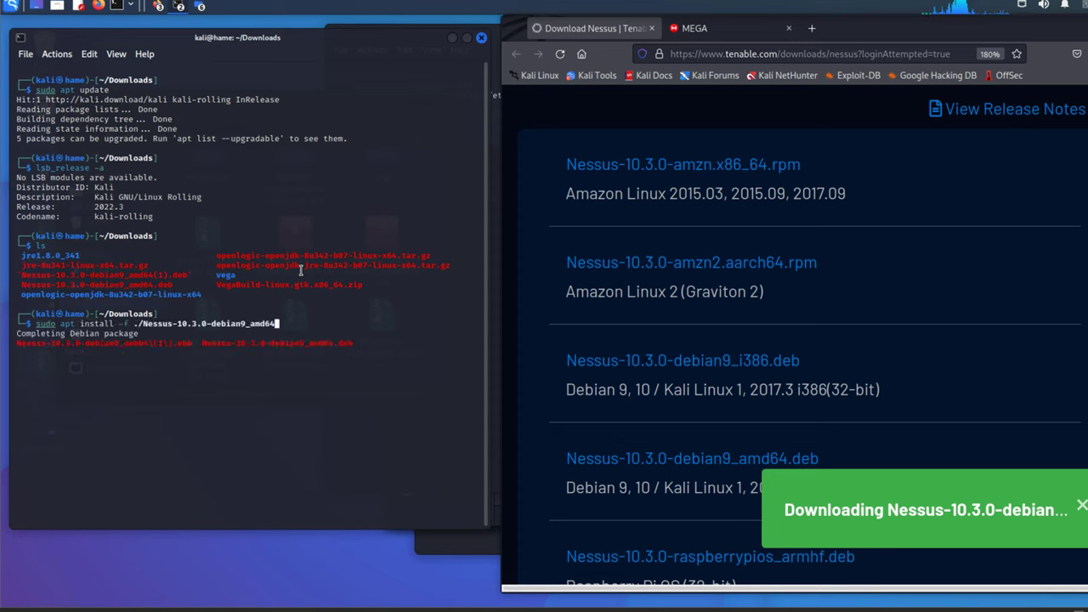
key("Tab")
key("Tab")
key("Tab")
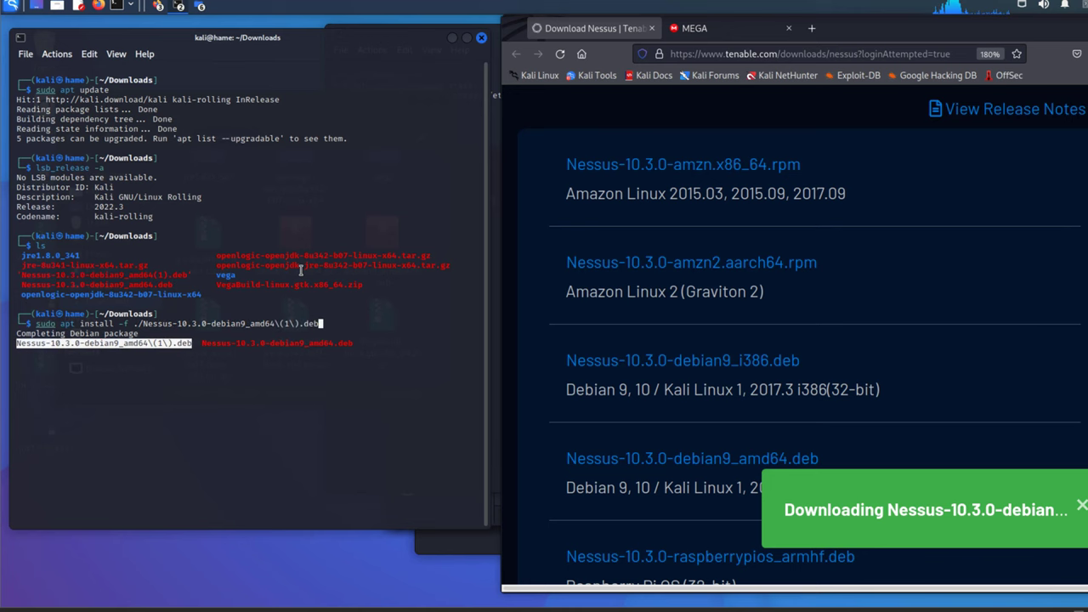
key("Tab")
key("Return")
key("Return")
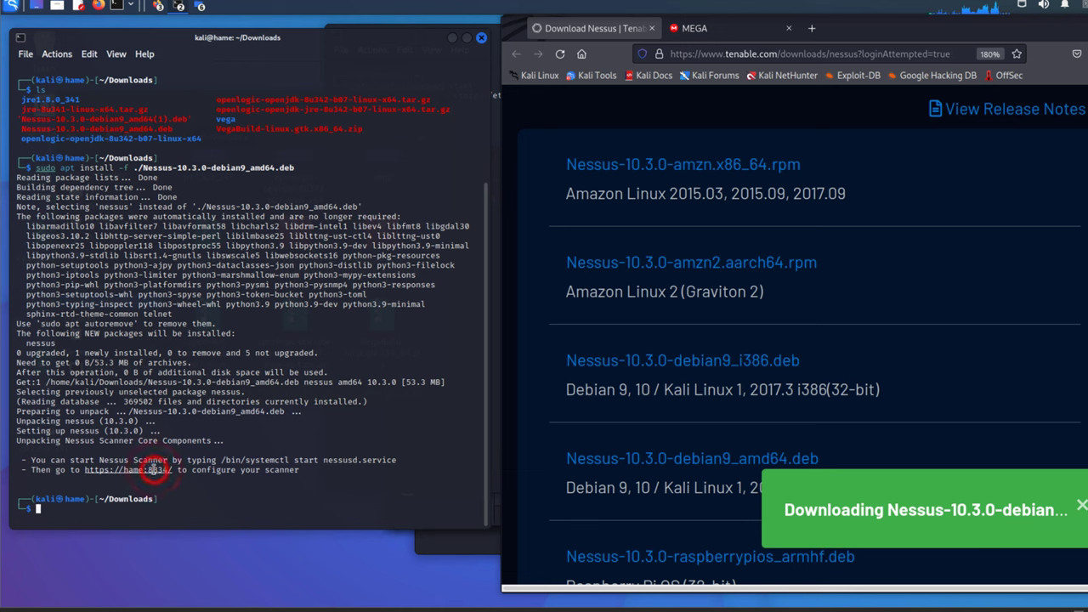
right_click(156, 474)
left_click(213, 229)
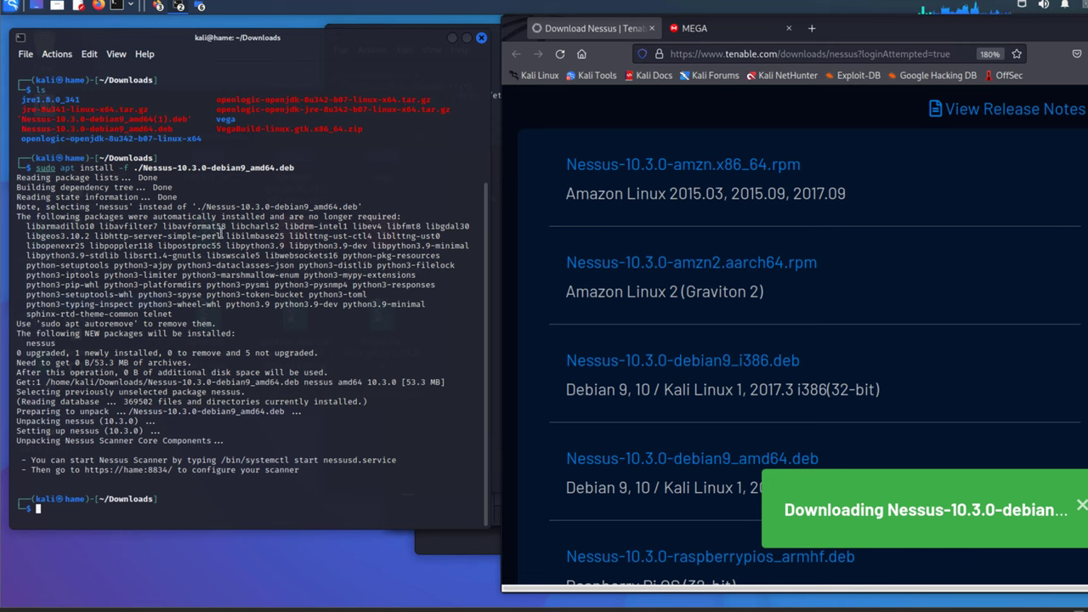
left_click(780, 356)
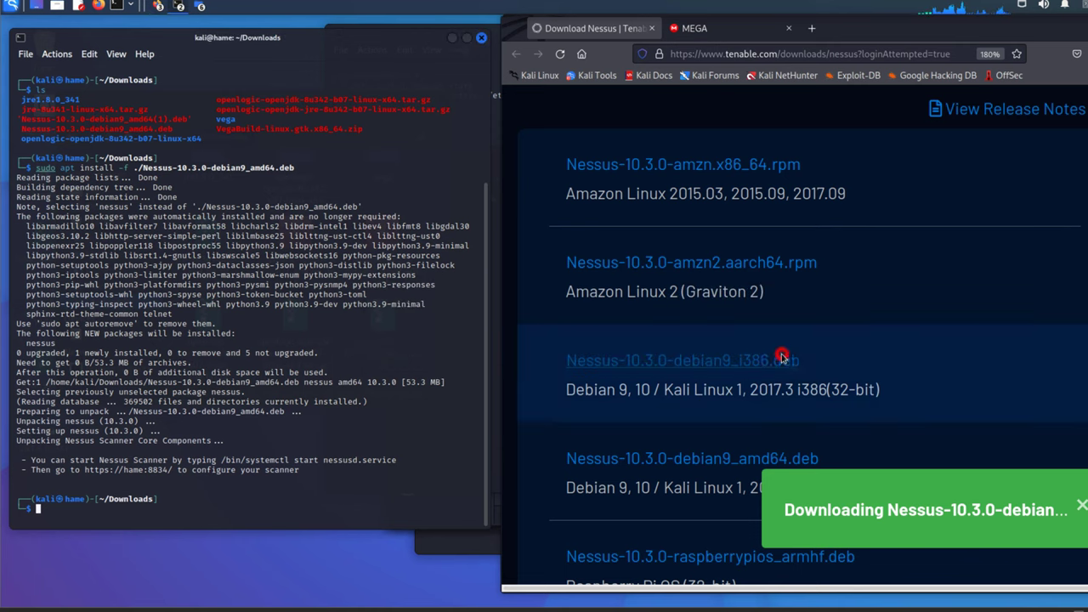
left_click(812, 30)
type("8834")
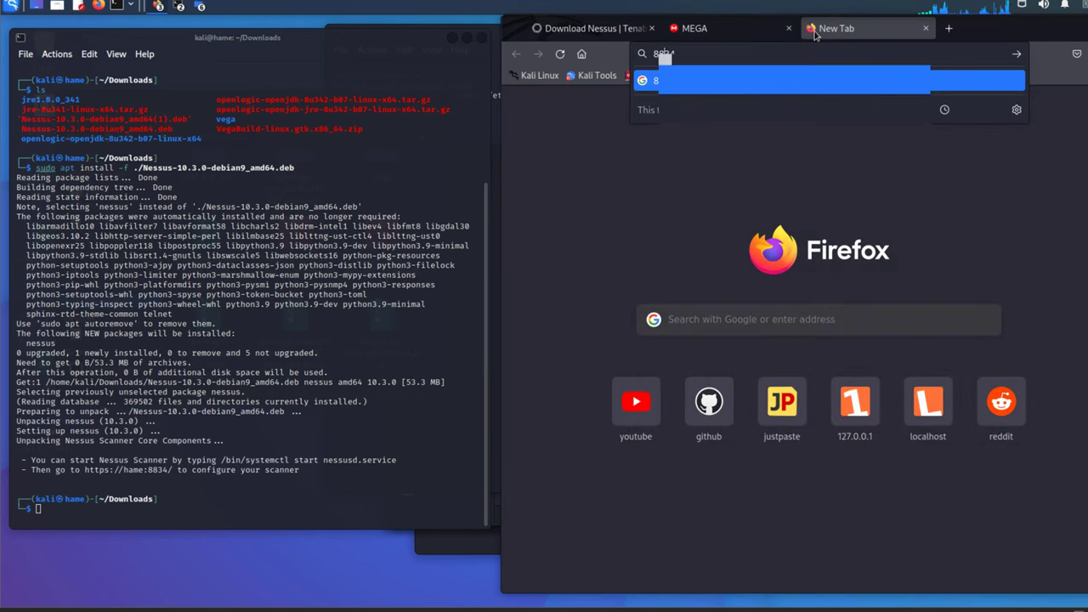
key("Home")
type("hame:")
type("tt")
type("p://")
key("Return")
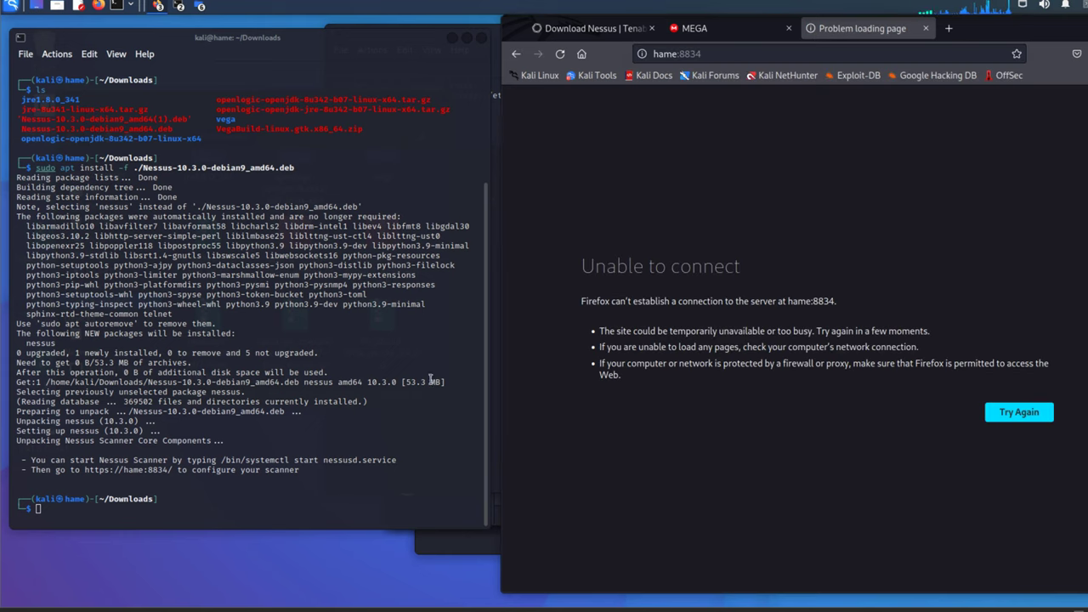
left_click(242, 491)
type("sudo s")
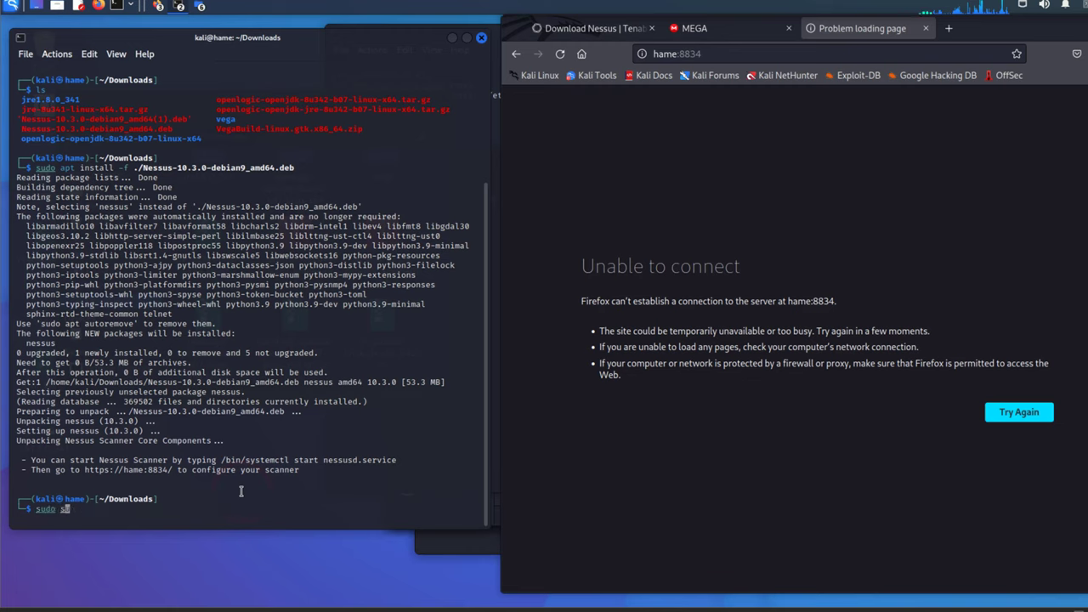
type("ystemc")
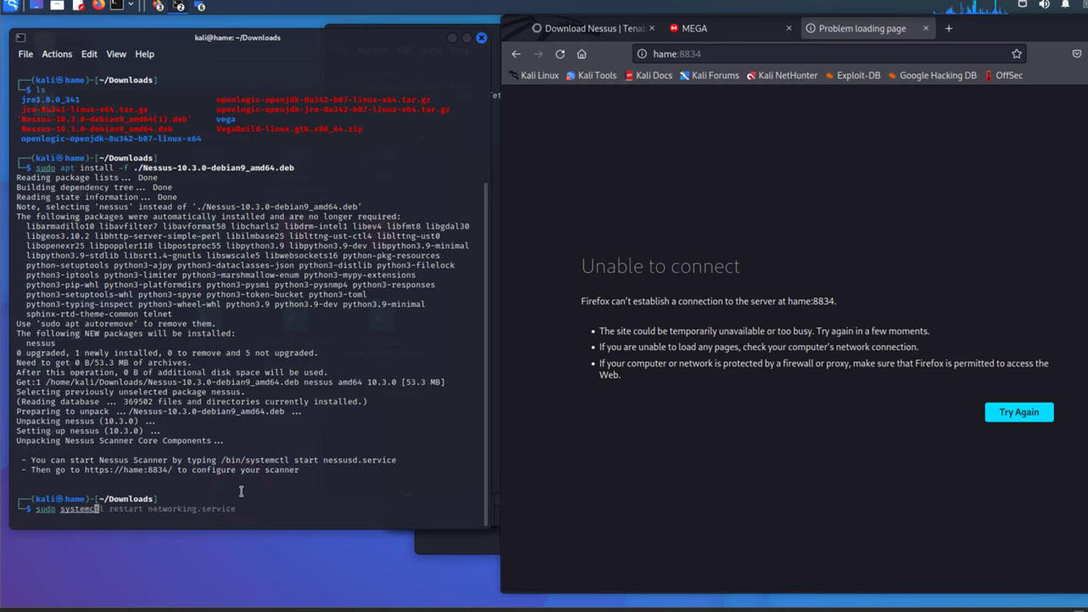
type("tl enable ")
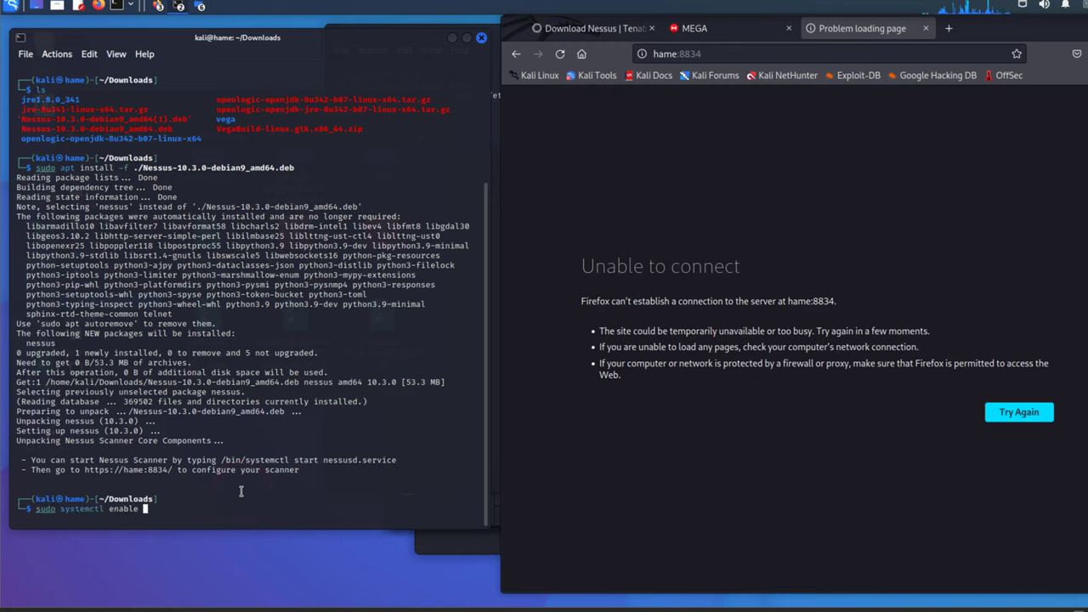
type("ness")
Enable nessusd.service at boot with sudo systemctl enable
key("Tab")
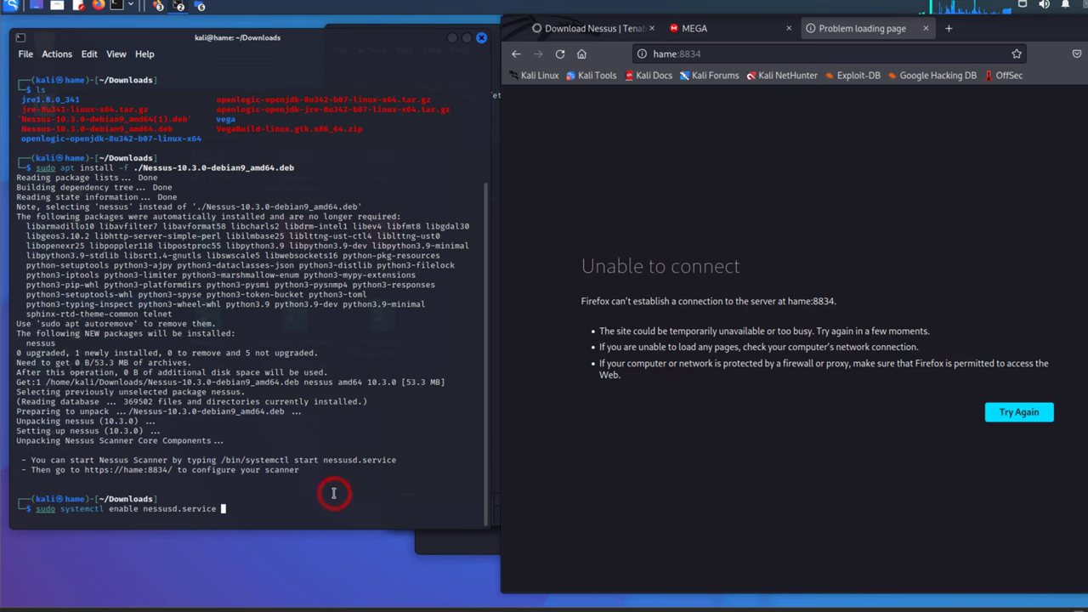
key("Tab")
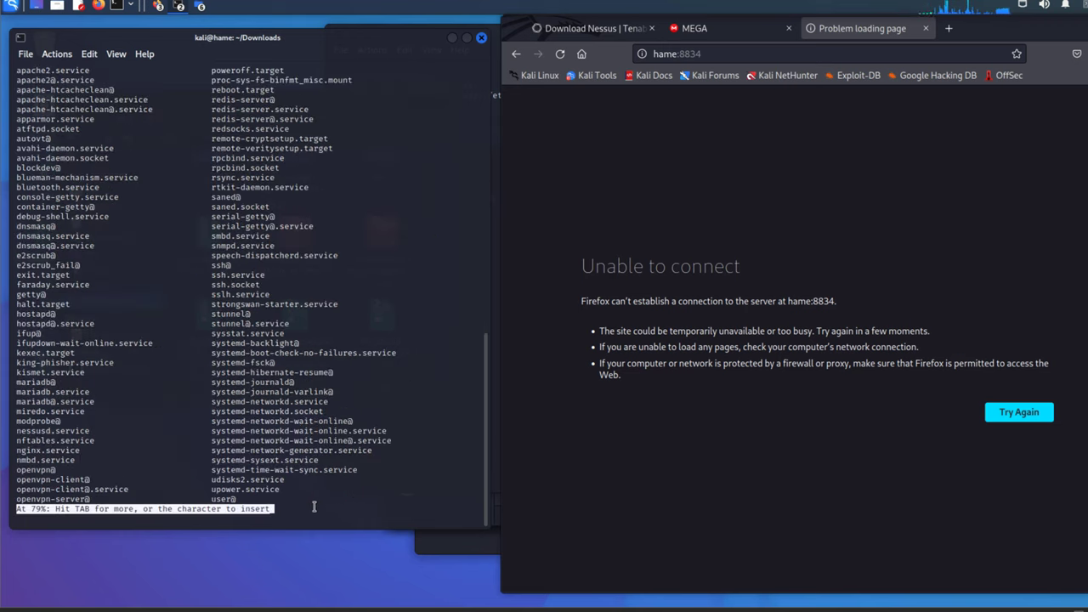
type("q")
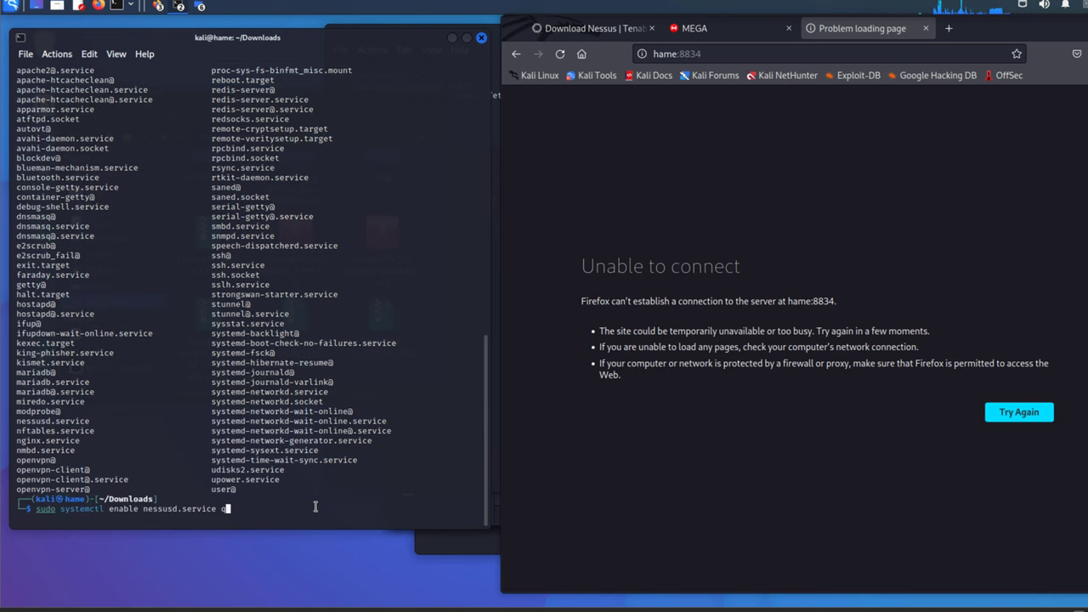
key("Return")
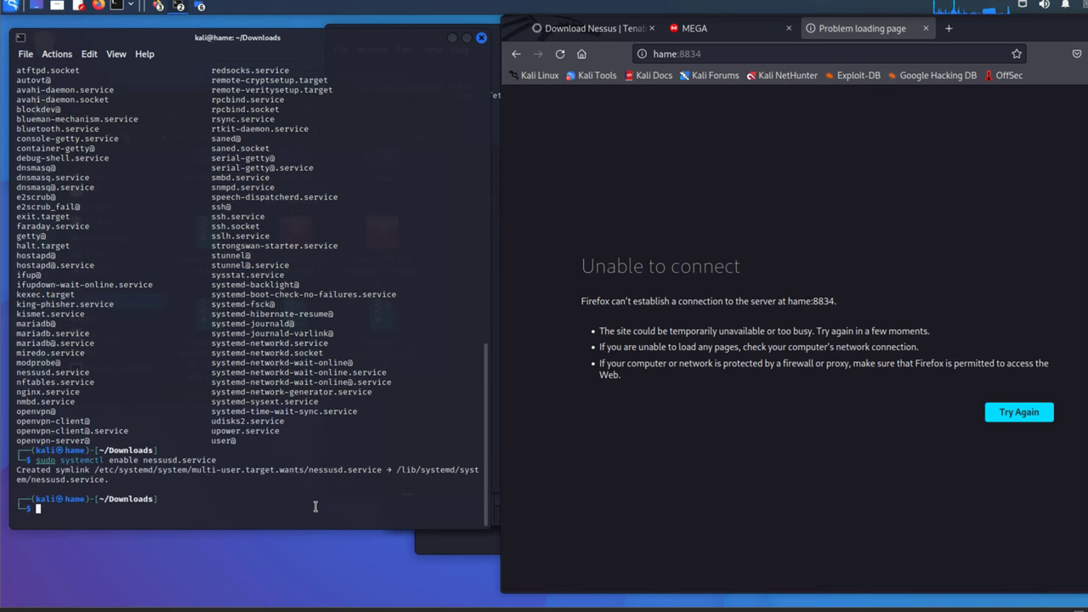
Retry the Nessus page at localhost:8834, which still fails to connect
left_click(560, 54)
double_click(662, 54)
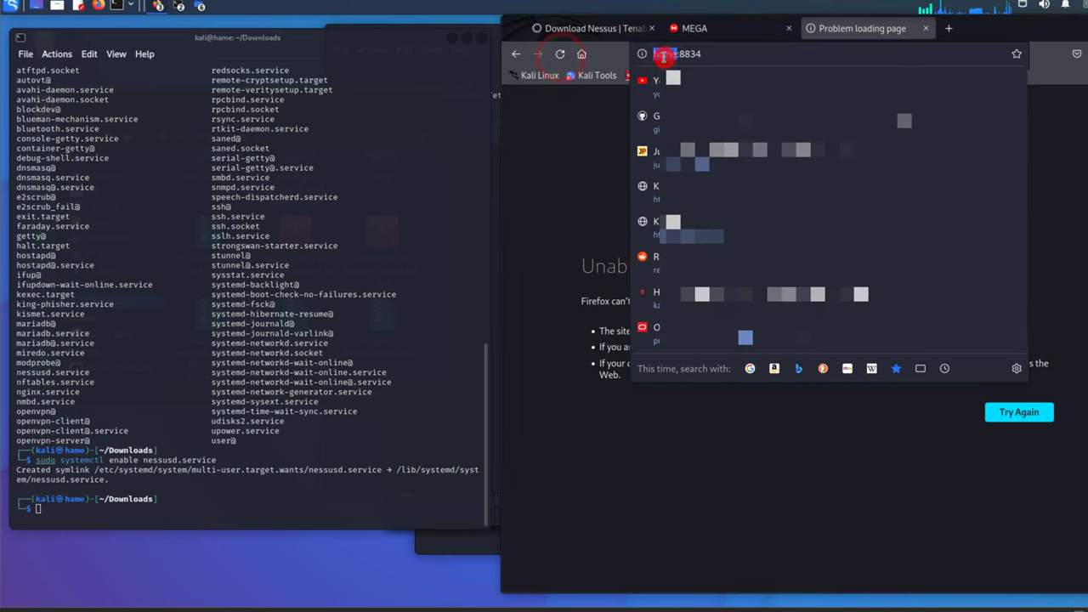
type("localhost")
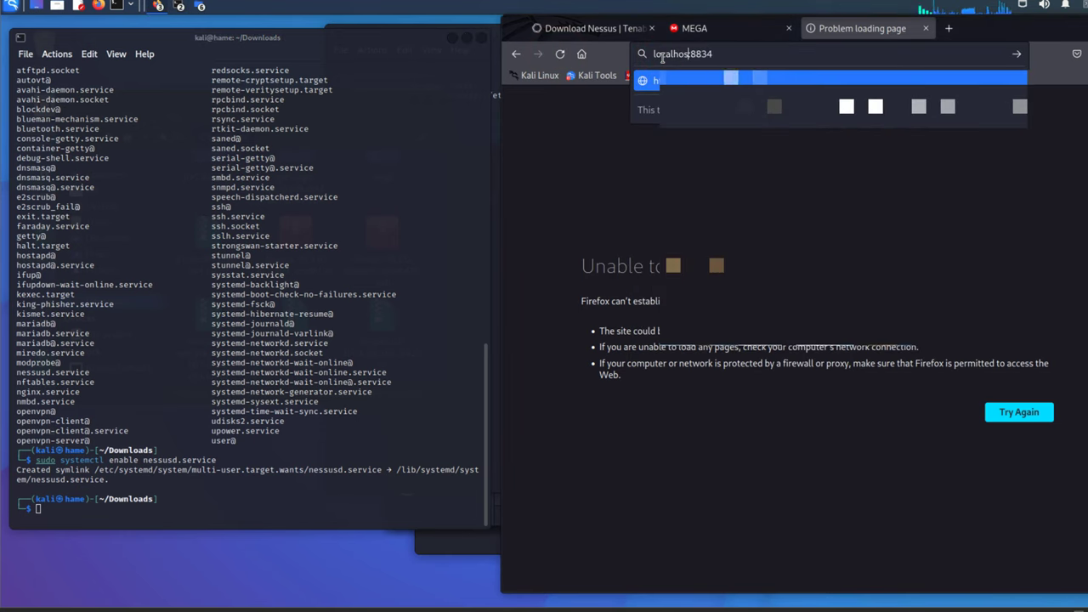
key("Return")
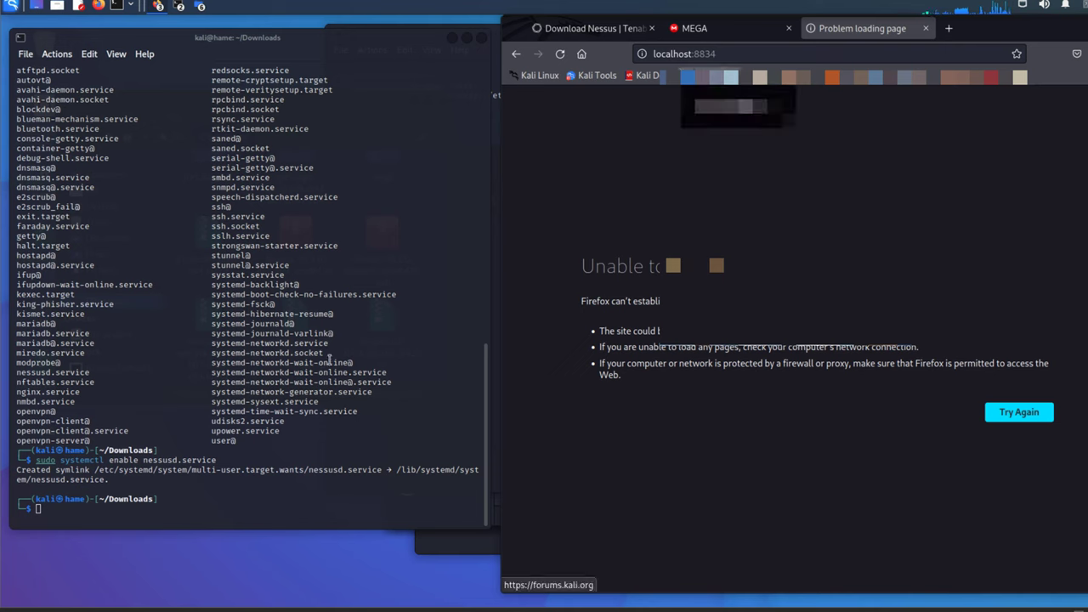
Restart the scanner with sudo systemctl restart nessusd.service
left_click(276, 392)
type("sudoo")
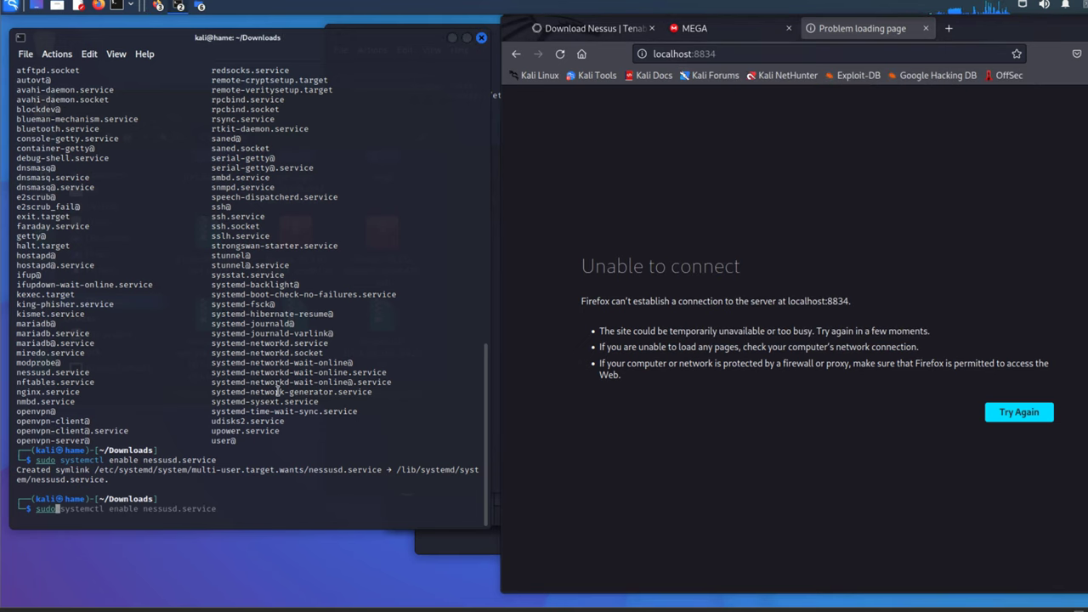
key("Right")
key("BackSpace")
key("BackSpace")
key("BackSpace")
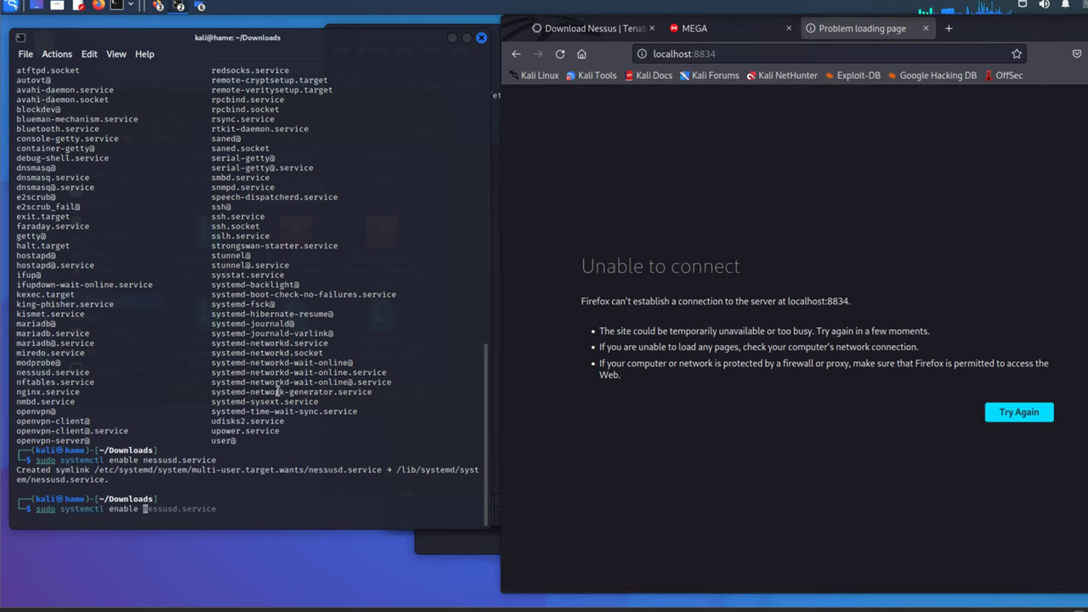
key("BackSpace")
key("BackSpace")
key("BackSpace")
key("BackSpace")
type("restart")
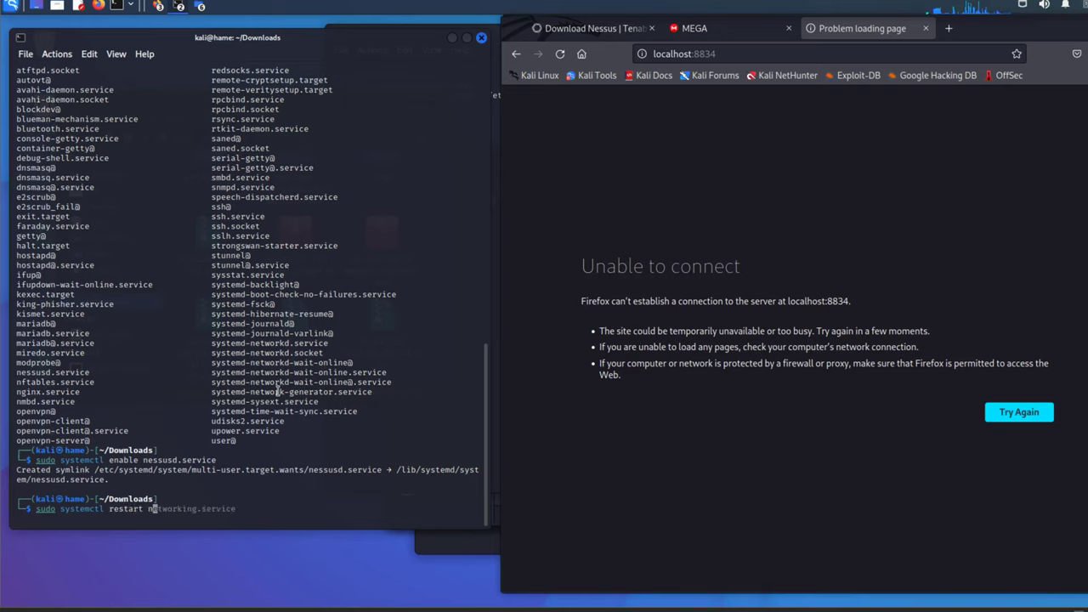
key("Tab")
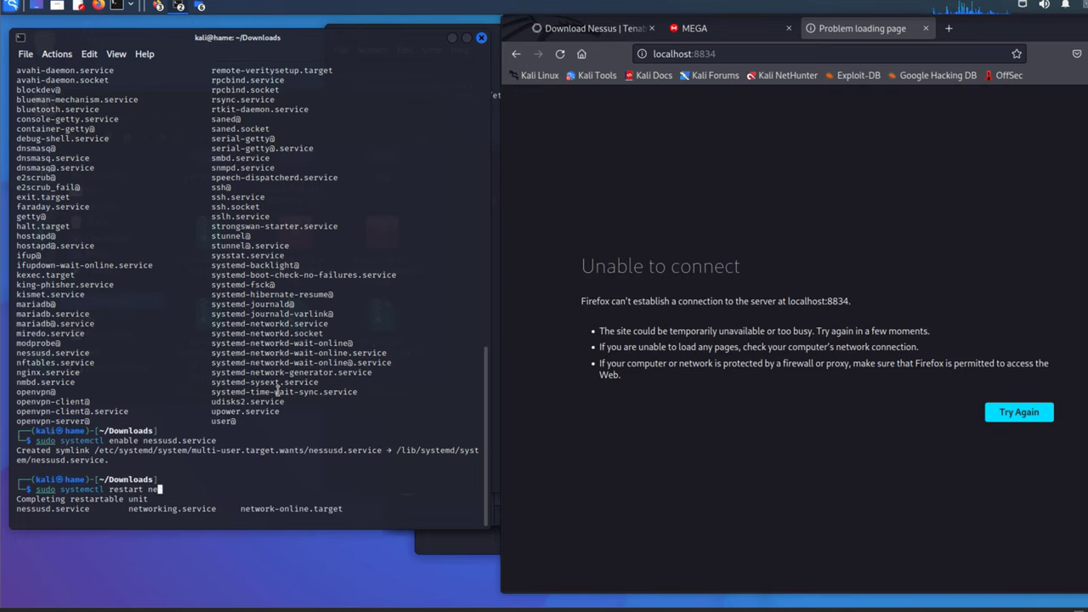
key("Tab")
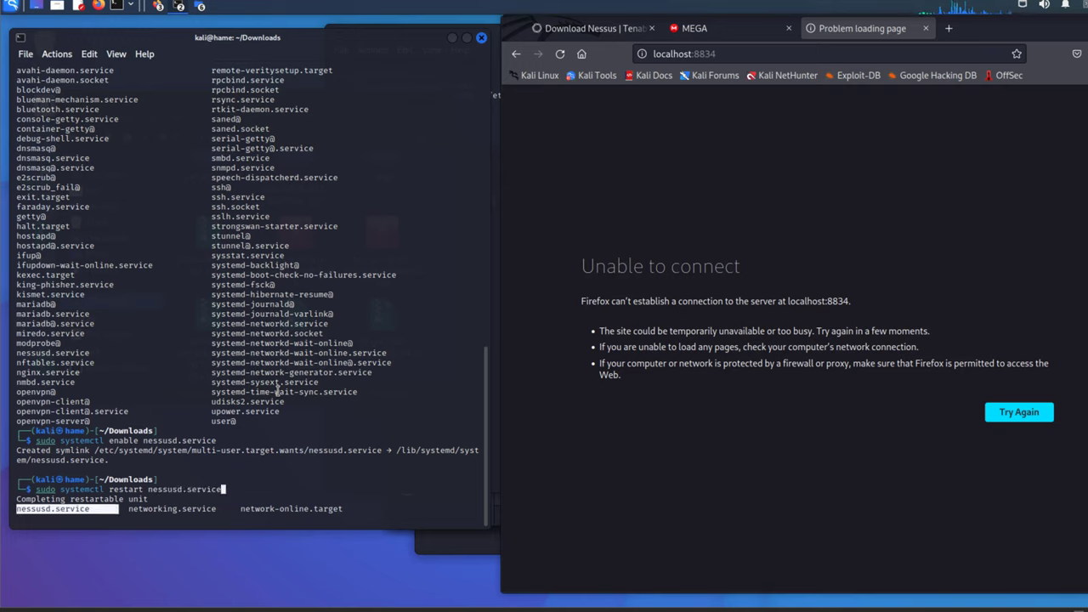
key("Return")
key("Return")
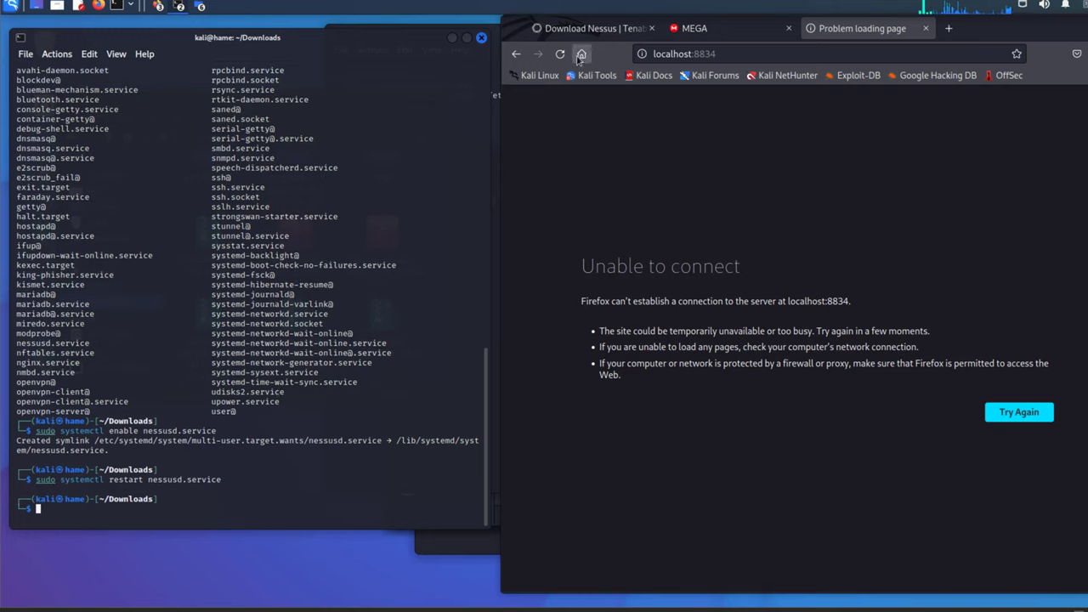
left_click(560, 54)
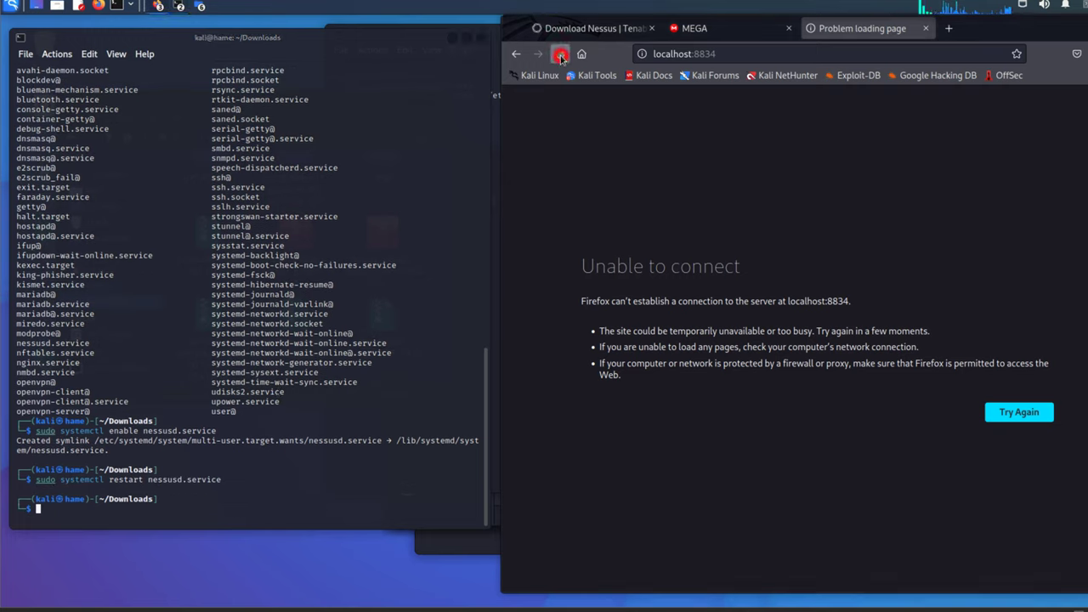
double_click(670, 53)
type("hame")
key("Return")
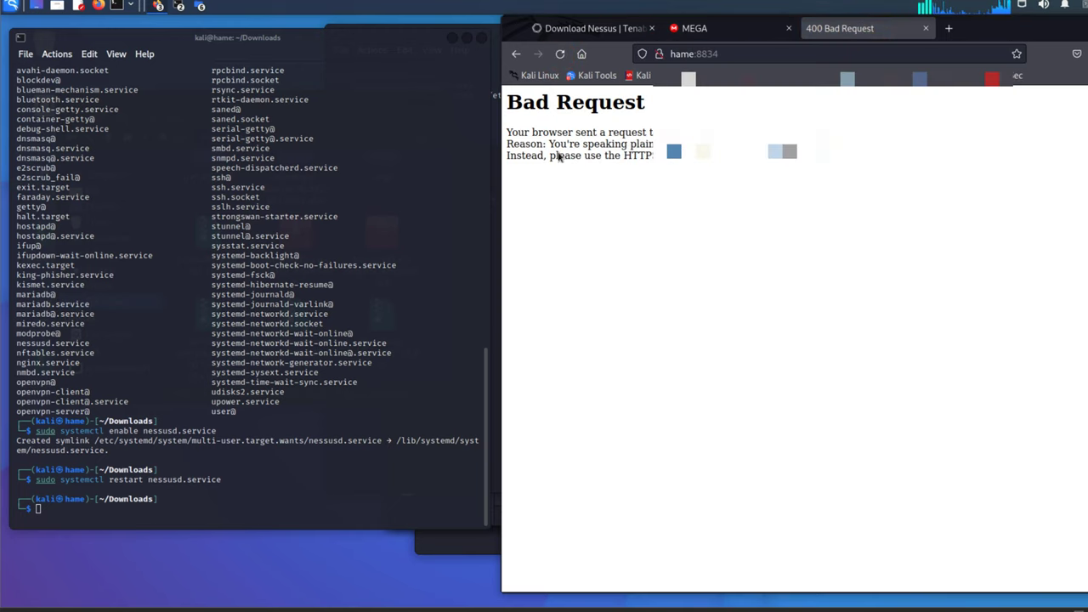
left_click(728, 53)
left_click(728, 53)
left_click(728, 53)
key("Home")
type("https://")
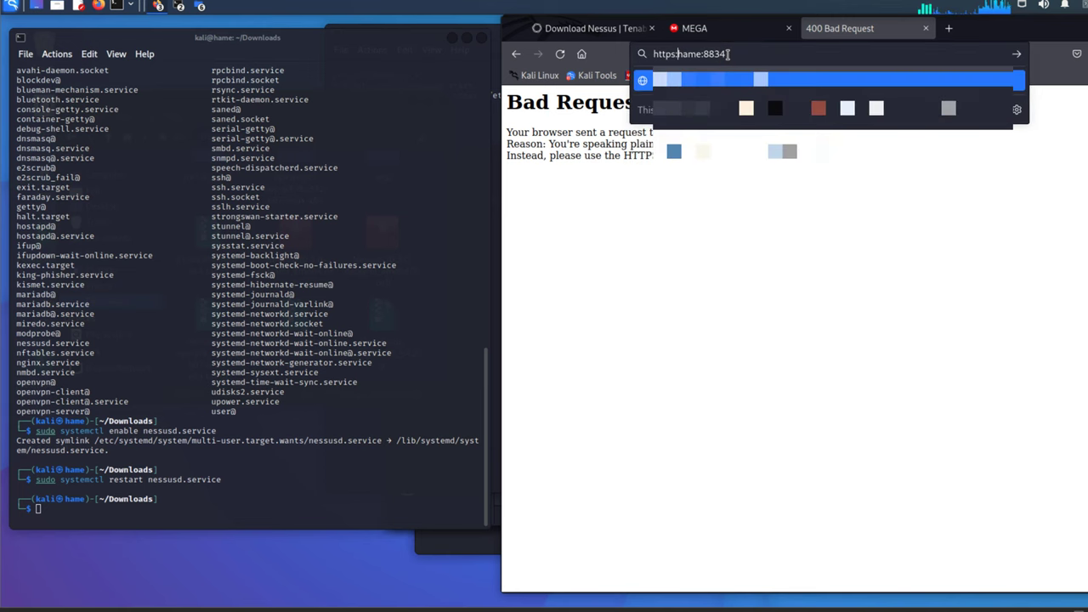
key("Return")
left_click(979, 449)
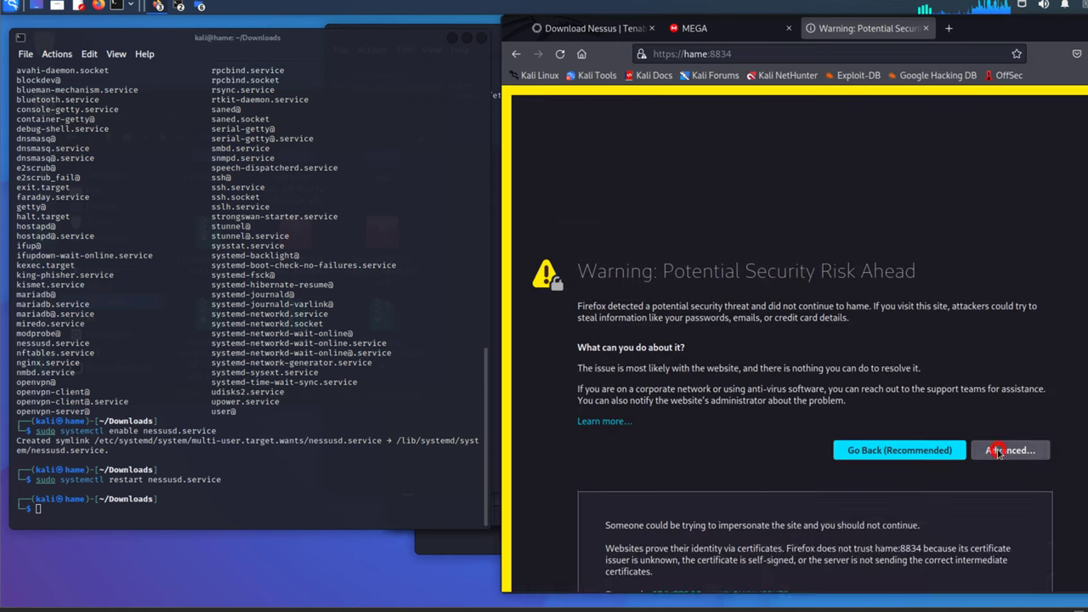
left_click(958, 541)
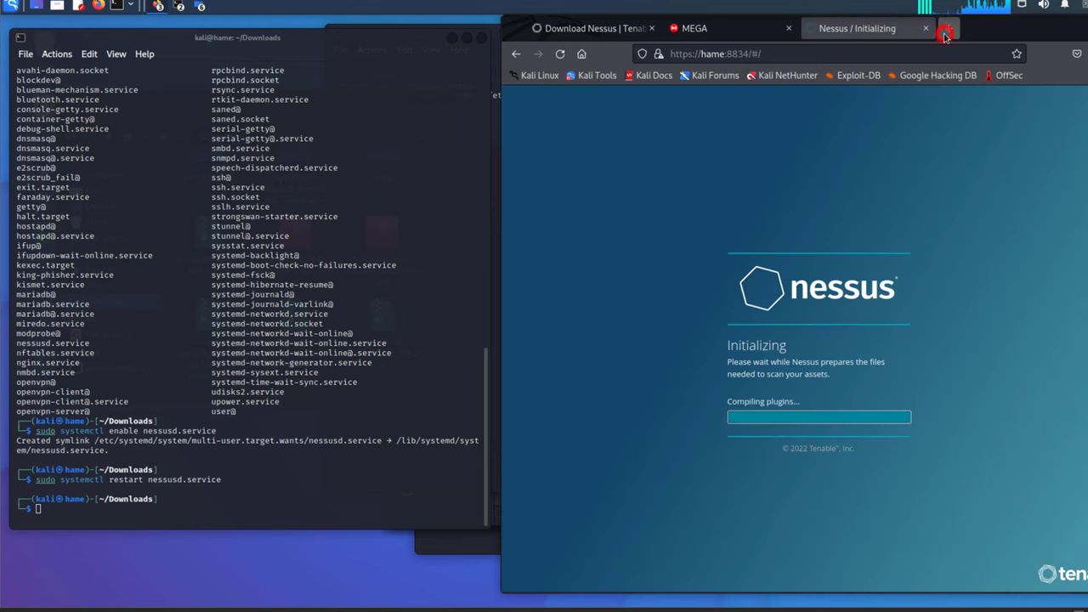
Search Google for 'temp mail' in a new tab
left_click(947, 32)
type("temp ")
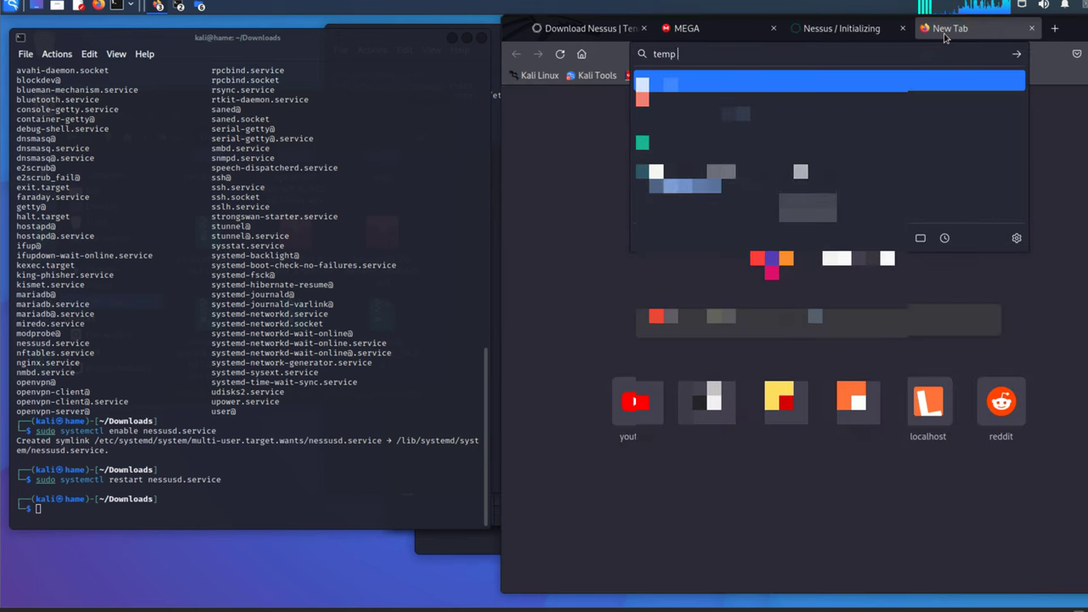
type("mail")
key("Return")
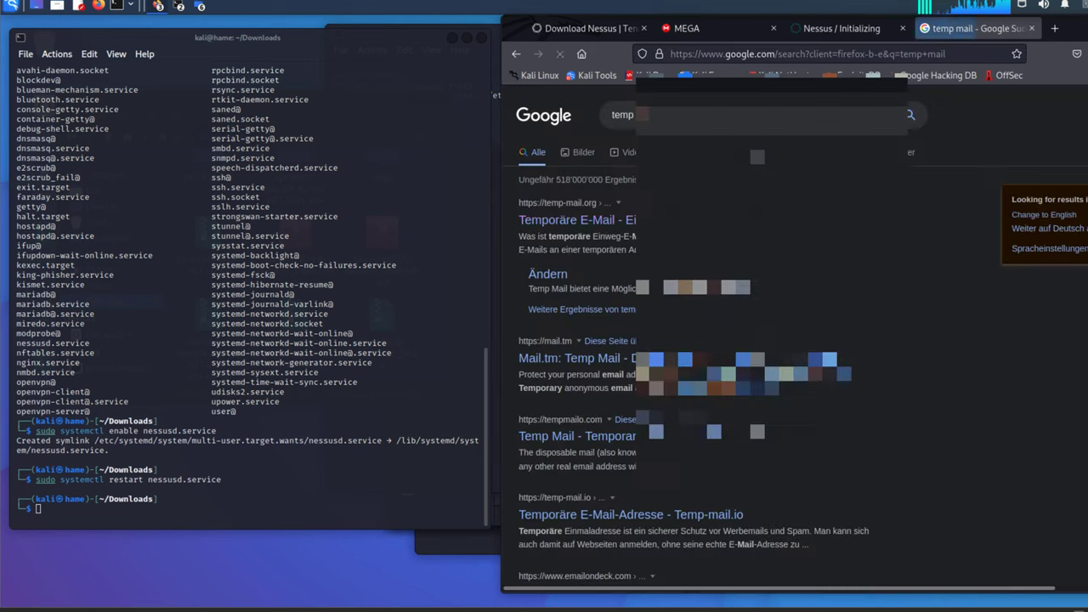
Get a new temp-mail.org address and copy it while Nessus initializes
left_click(557, 220)
left_click(829, 30)
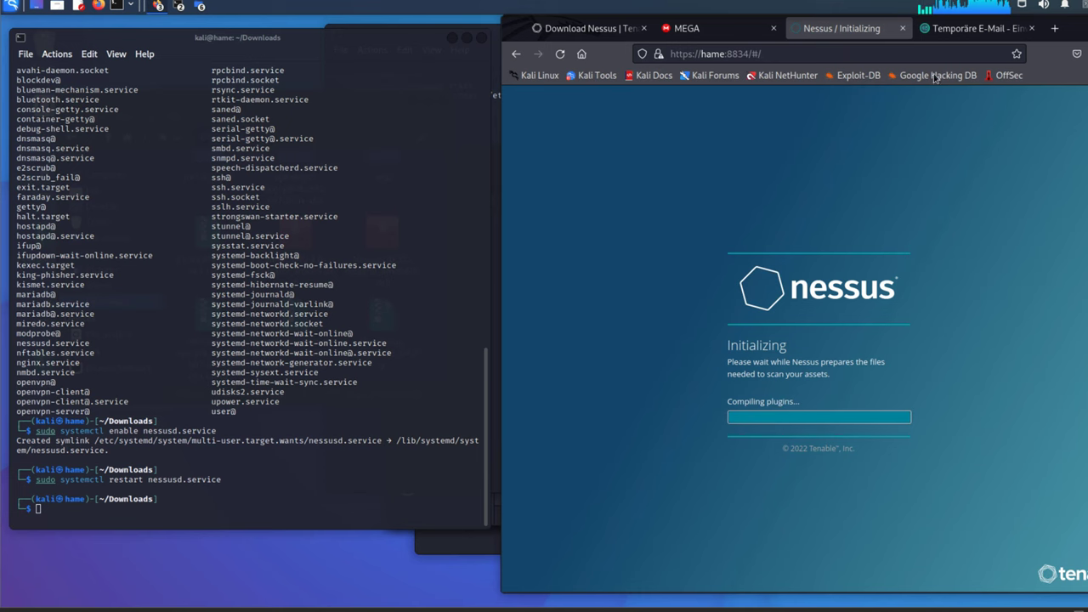
left_click(938, 31)
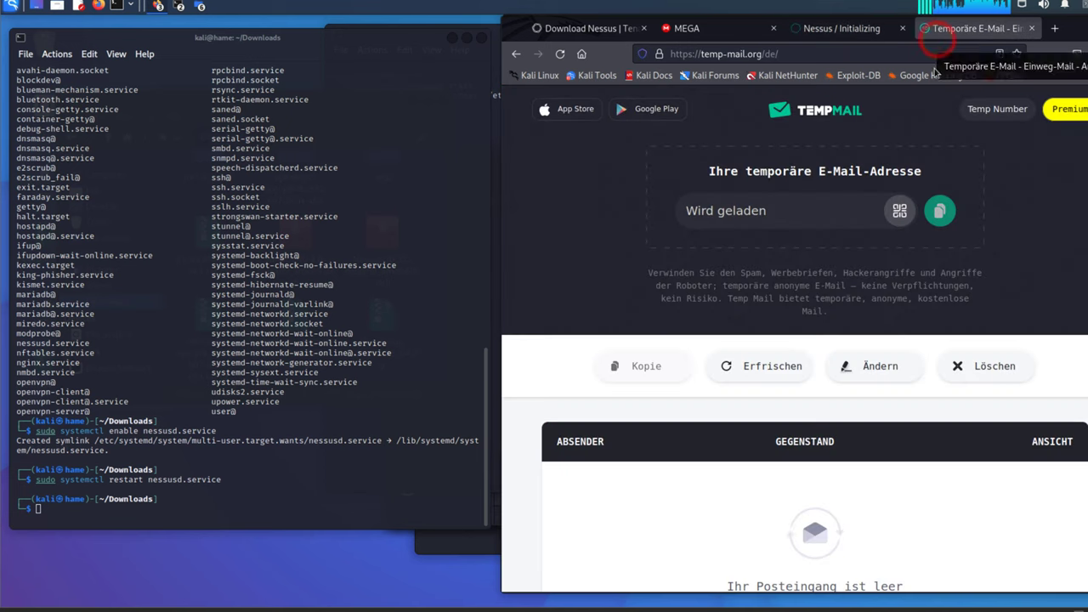
left_click(969, 367)
left_click(842, 30)
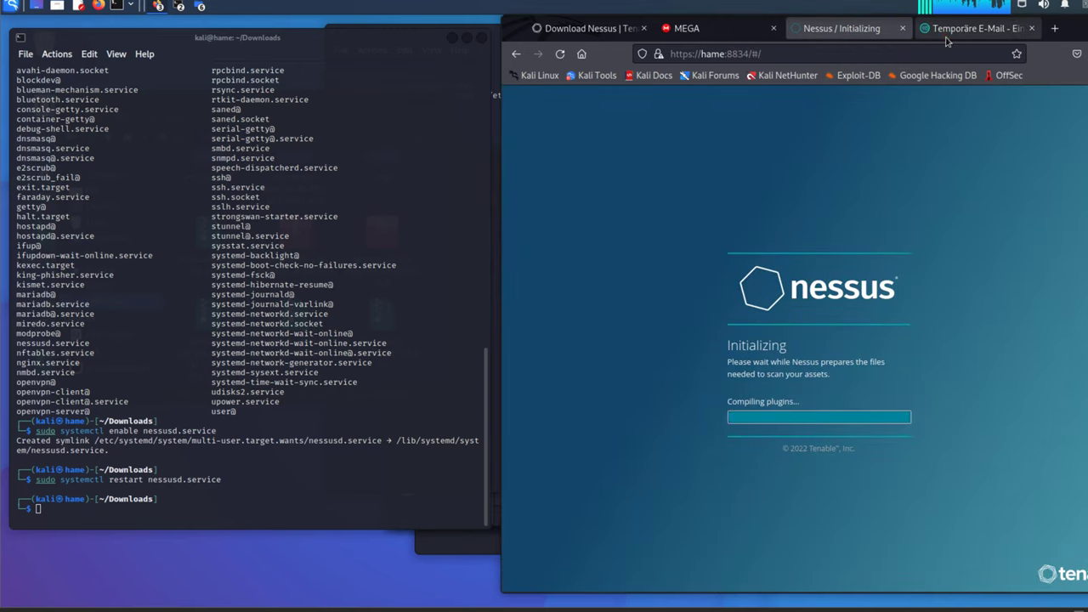
left_click(946, 30)
left_click(935, 218)
left_click(853, 28)
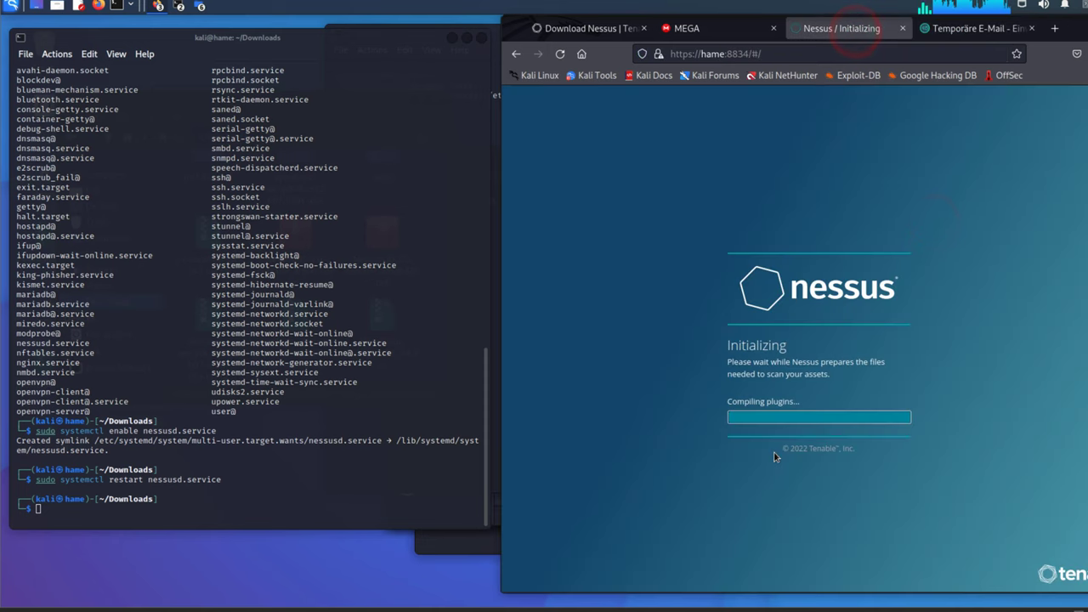
Run hostname in the terminal to confirm the machine name is hame
left_click(270, 512)
type("hostname")
key("Return")
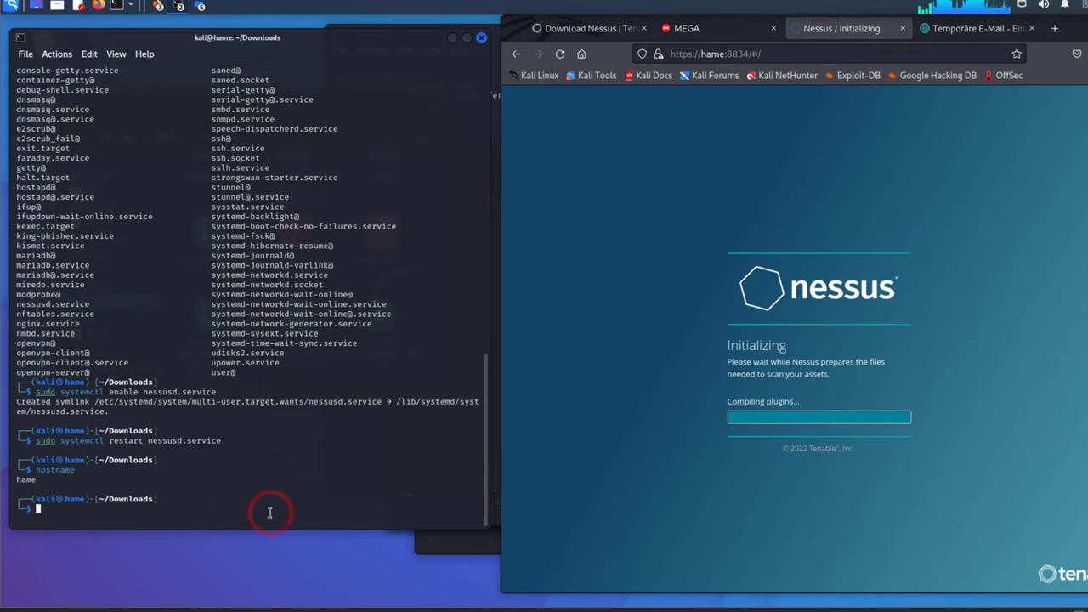
triple_click(782, 397)
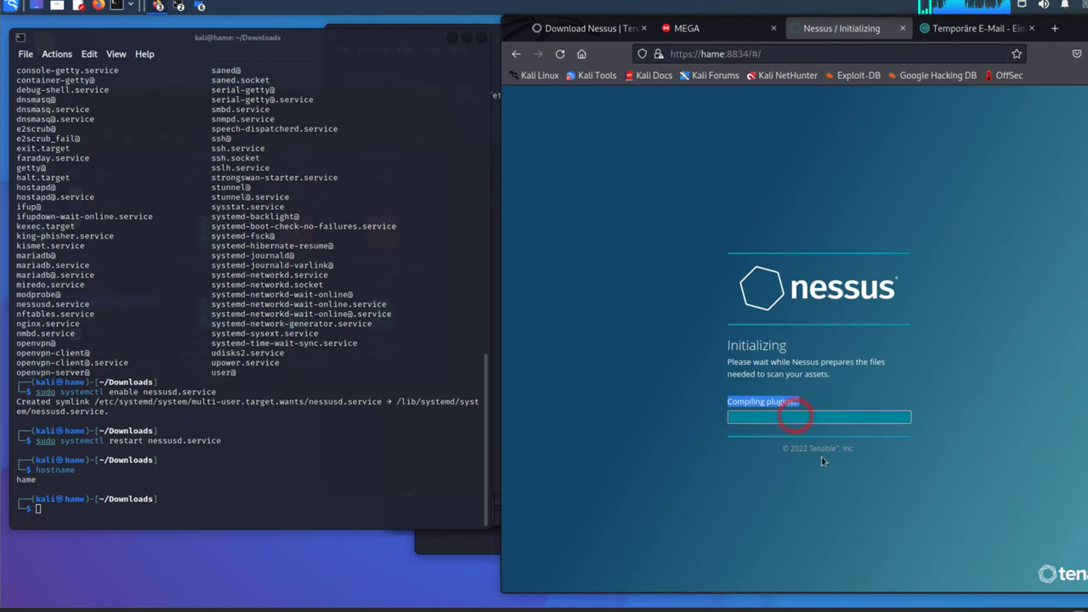
left_click(762, 399)
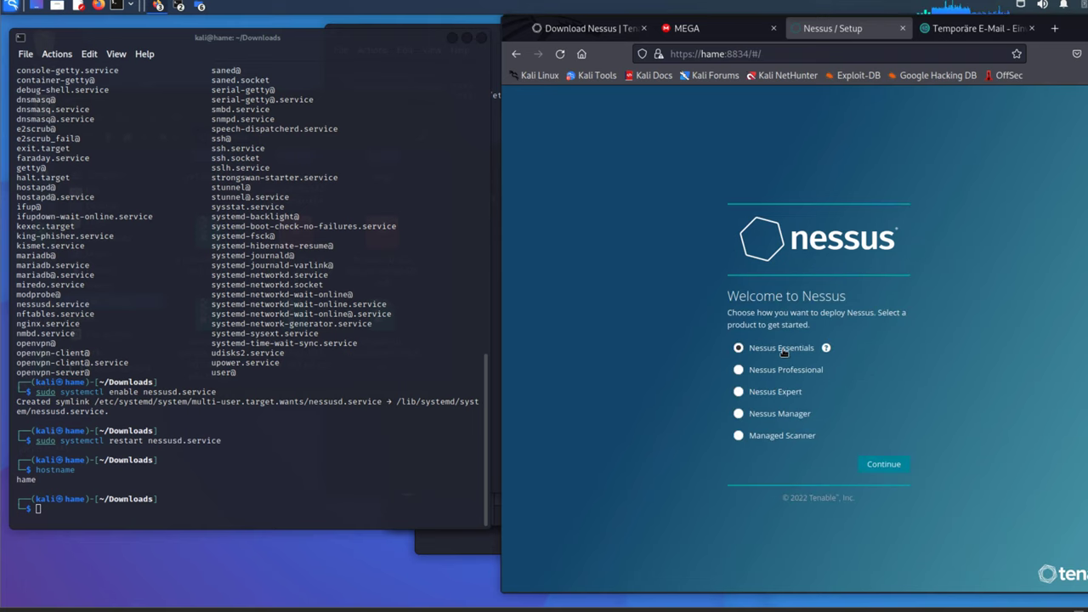
Review the descriptions of the five Nessus deployment products, keeping Nessus Essentials selected
mouse_move(826, 349)
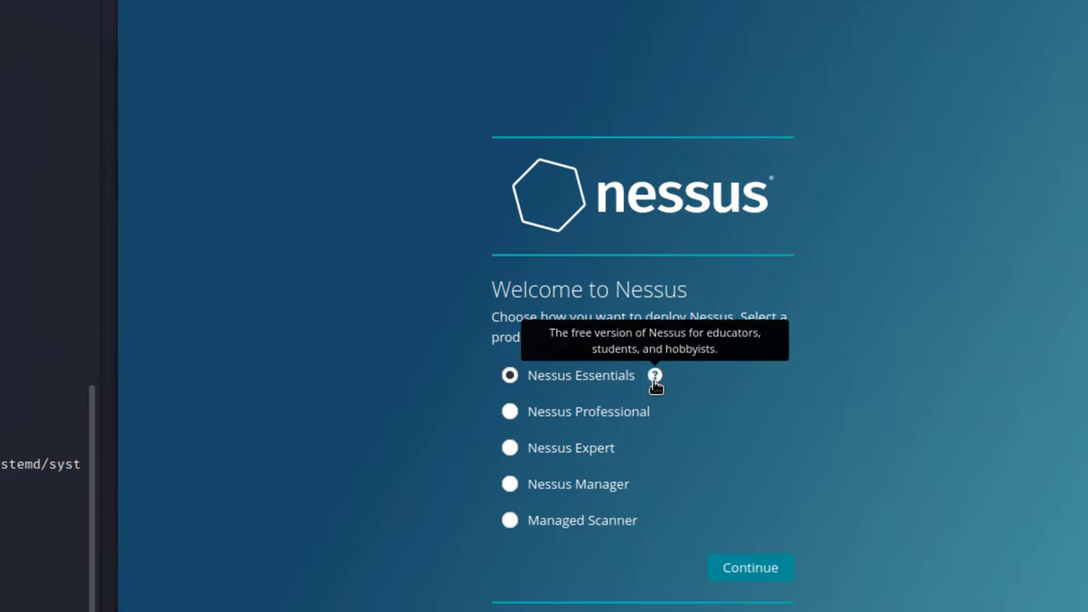
mouse_move(672, 414)
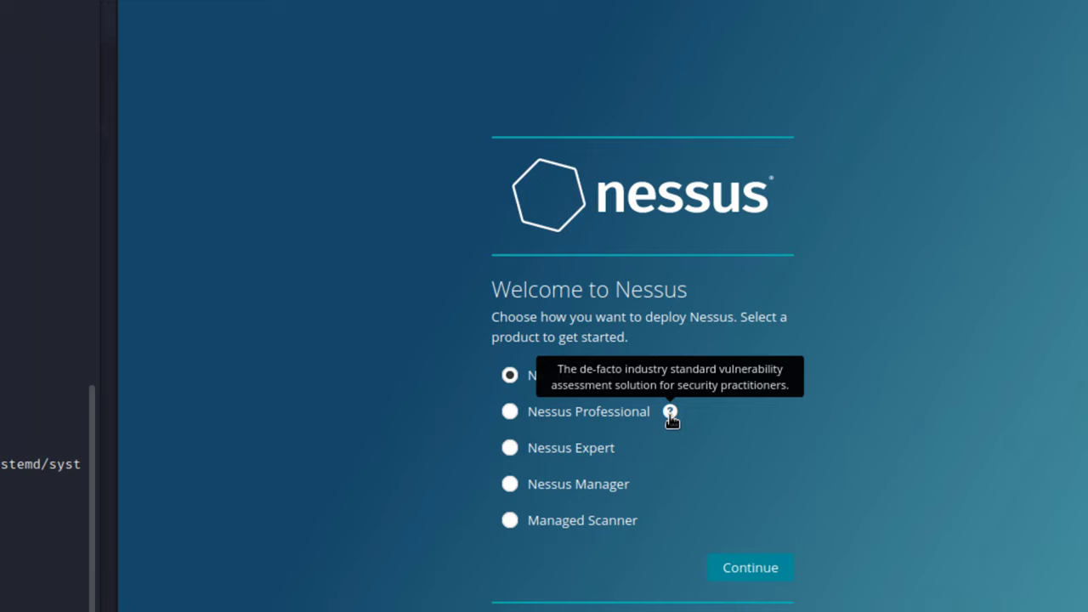
mouse_move(637, 450)
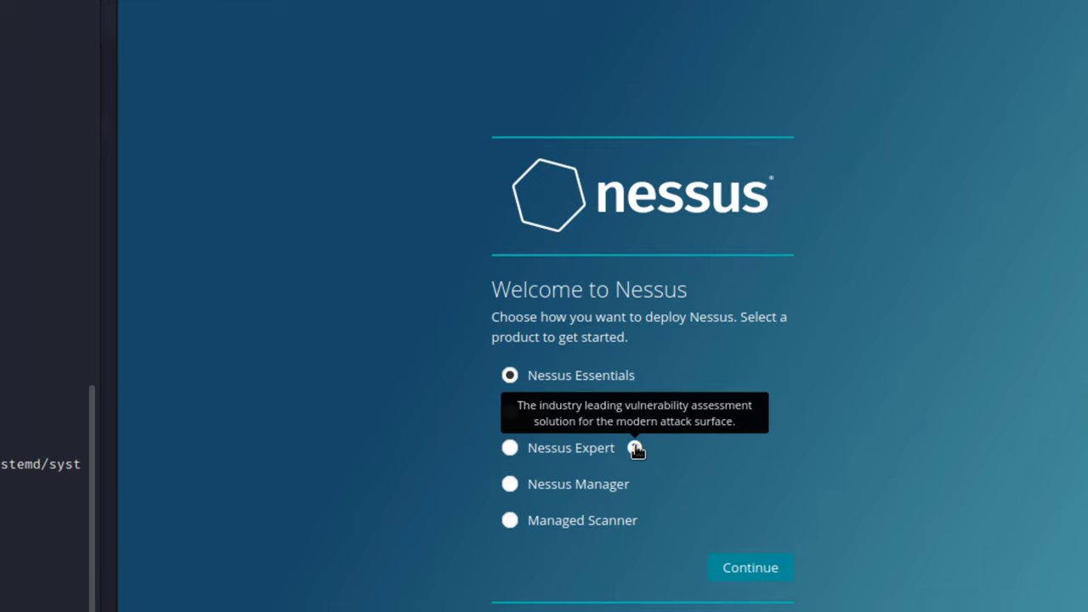
mouse_move(649, 486)
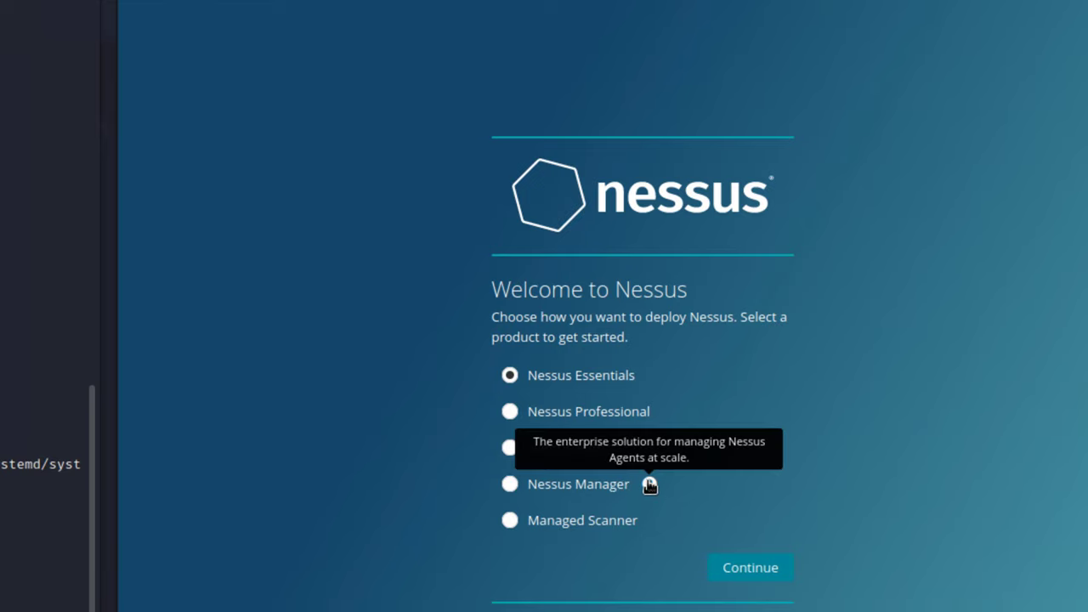
Continue with Nessus Essentials and request an activation code with first name, last name and temporary e-mail
mouse_move(657, 523)
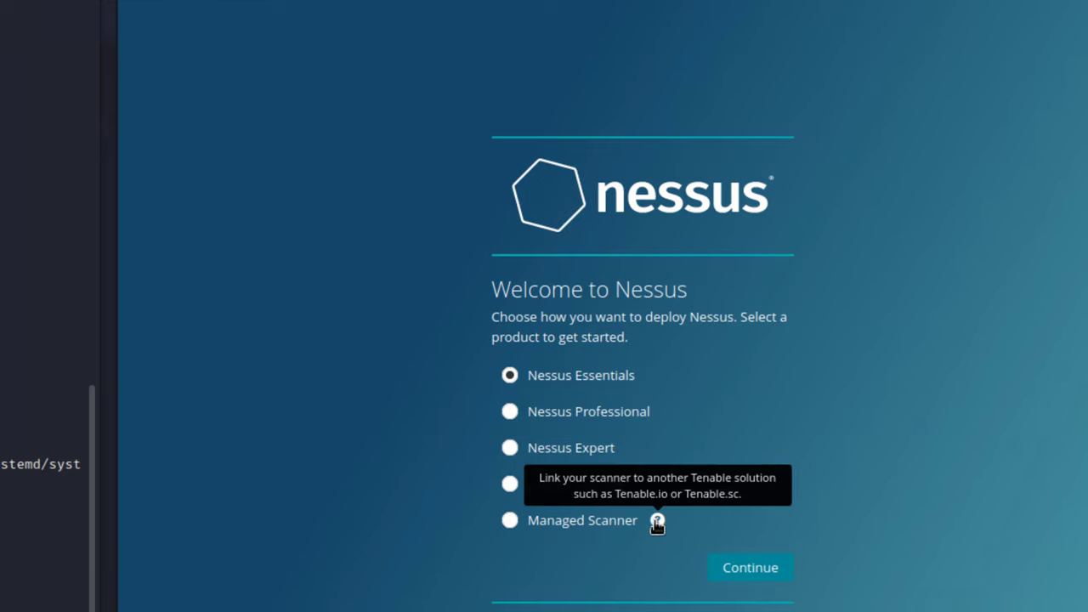
left_click(754, 567)
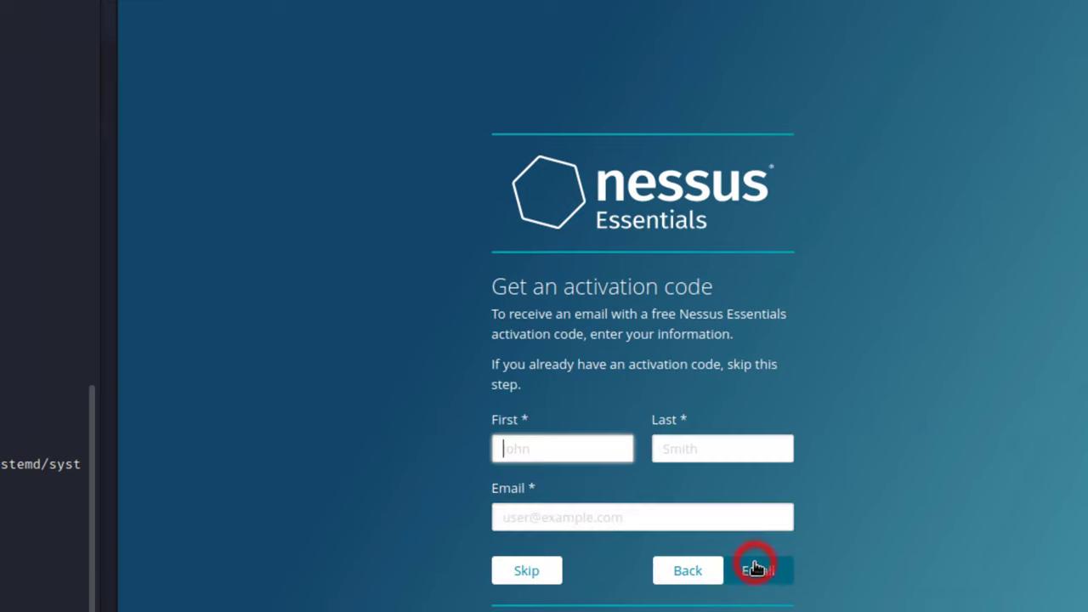
type("hame")
key("Tab")
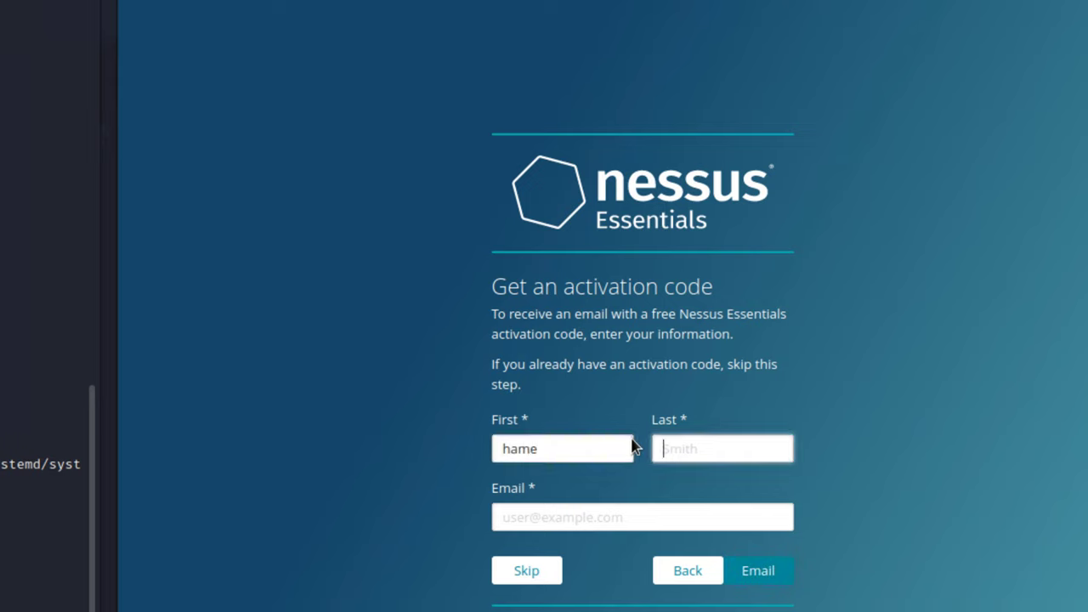
type("hame")
key("Tab")
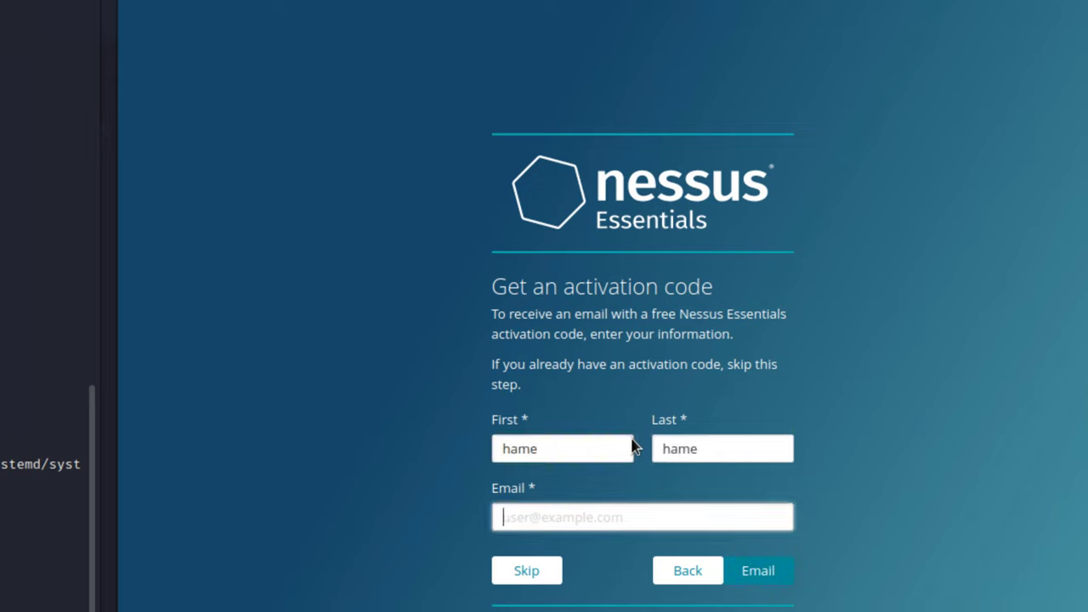
left_click(750, 584)
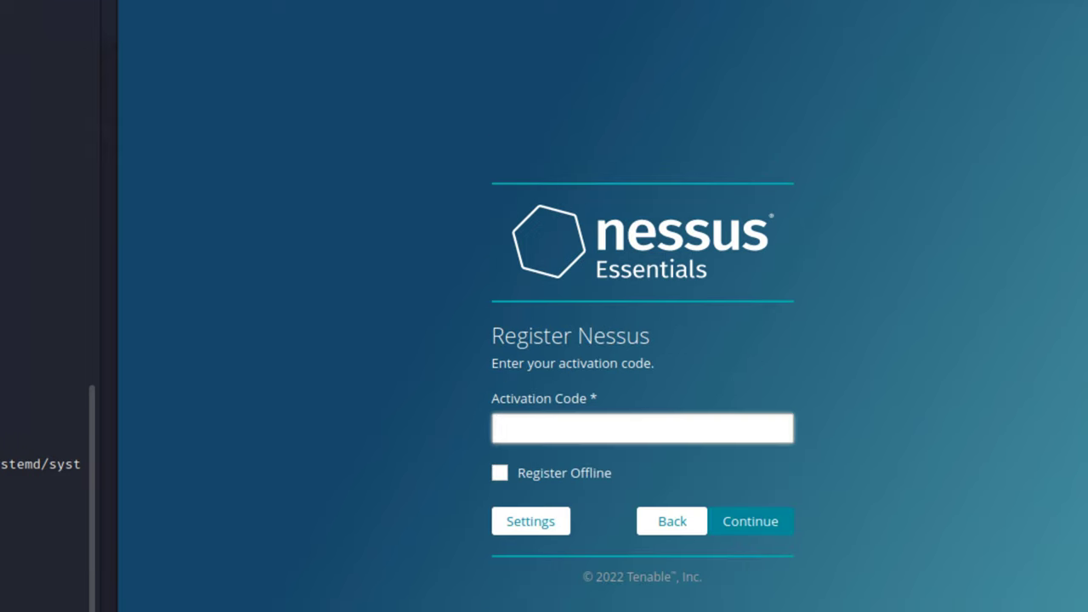
Open the Tenable e-mail in the temporary mailbox and select the activation code
key("alt+Tab")
scroll(835, 110, "down", 1)
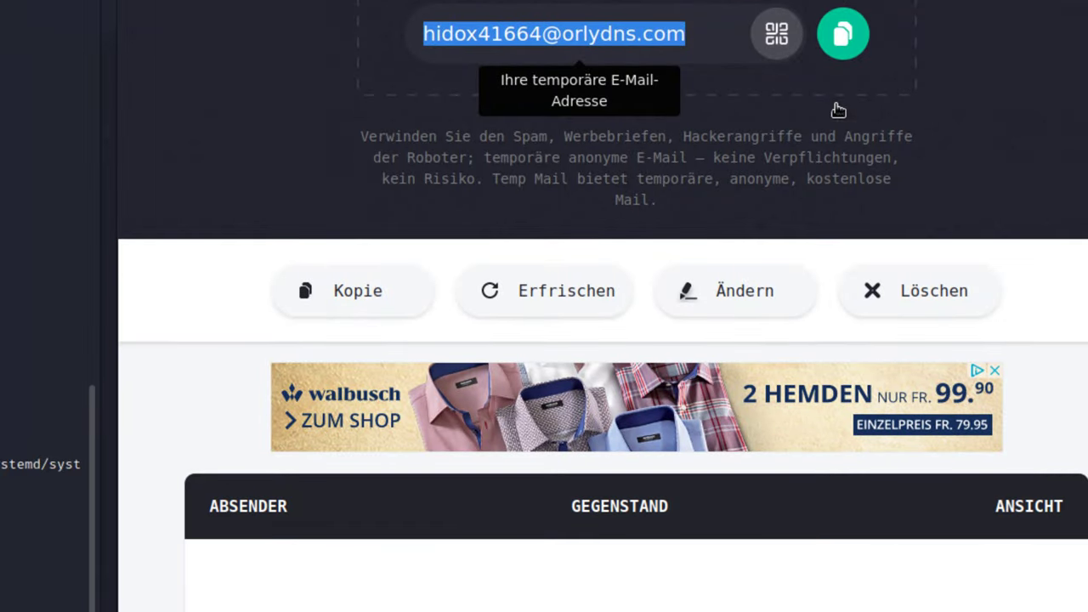
scroll(836, 106, "down", 3)
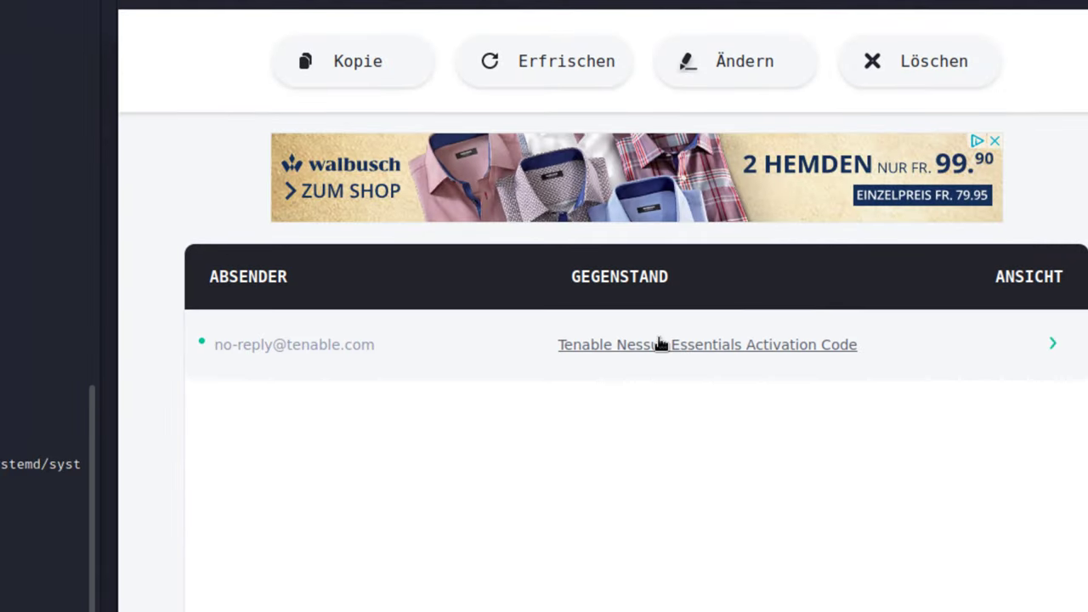
left_click(658, 344)
scroll(658, 344, "down", 3)
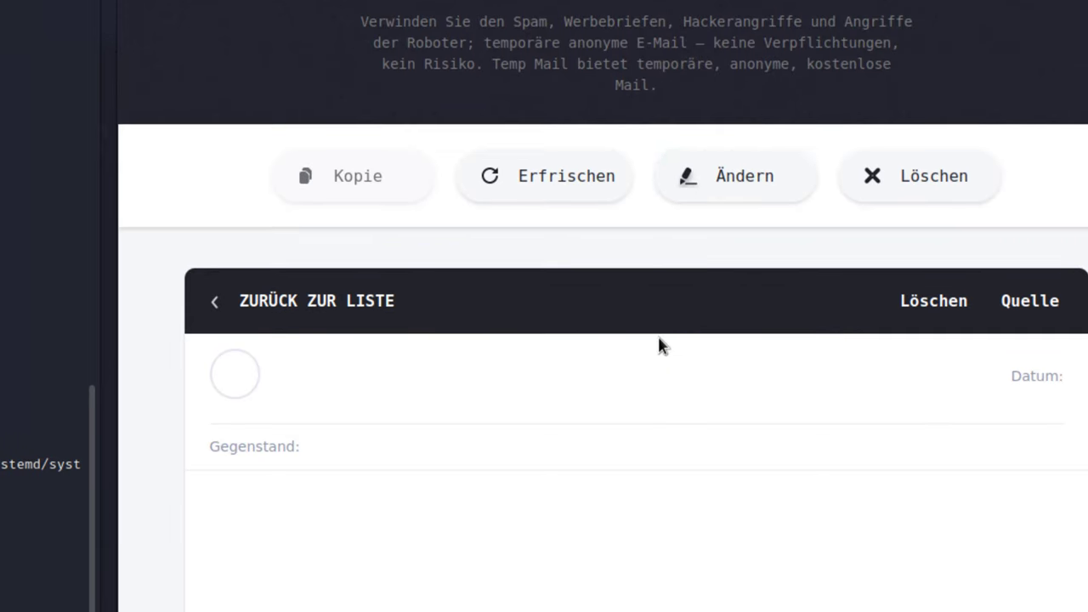
scroll(658, 344, "down", 2)
scroll(658, 345, "down", 3)
scroll(658, 344, "down", 3)
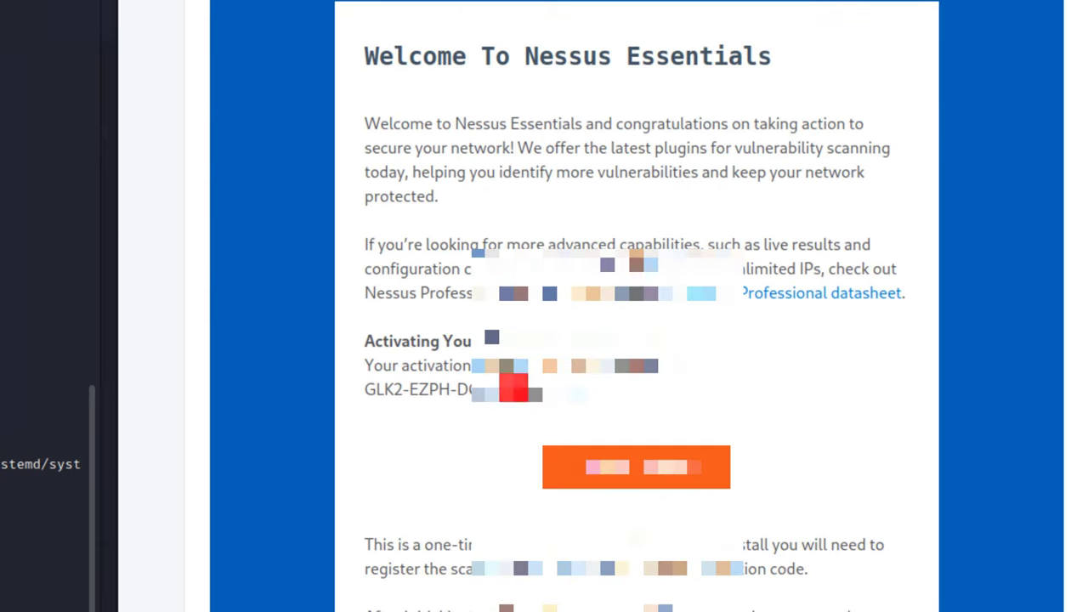
triple_click(510, 389)
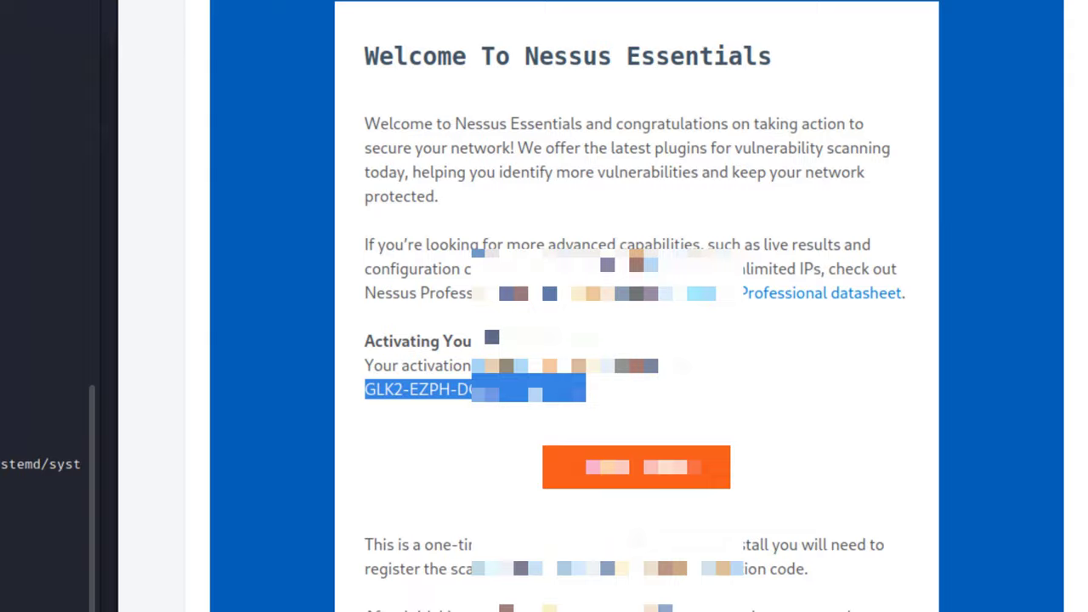
Enter the activation code on the Nessus Register page and continue
key("ctrl+Tab")
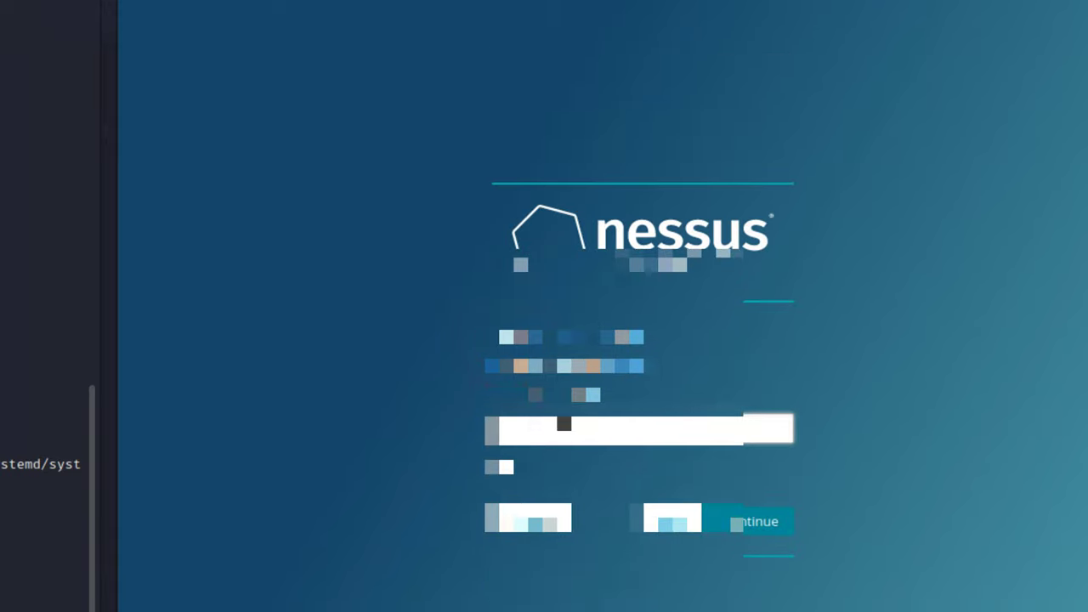
left_click(777, 524)
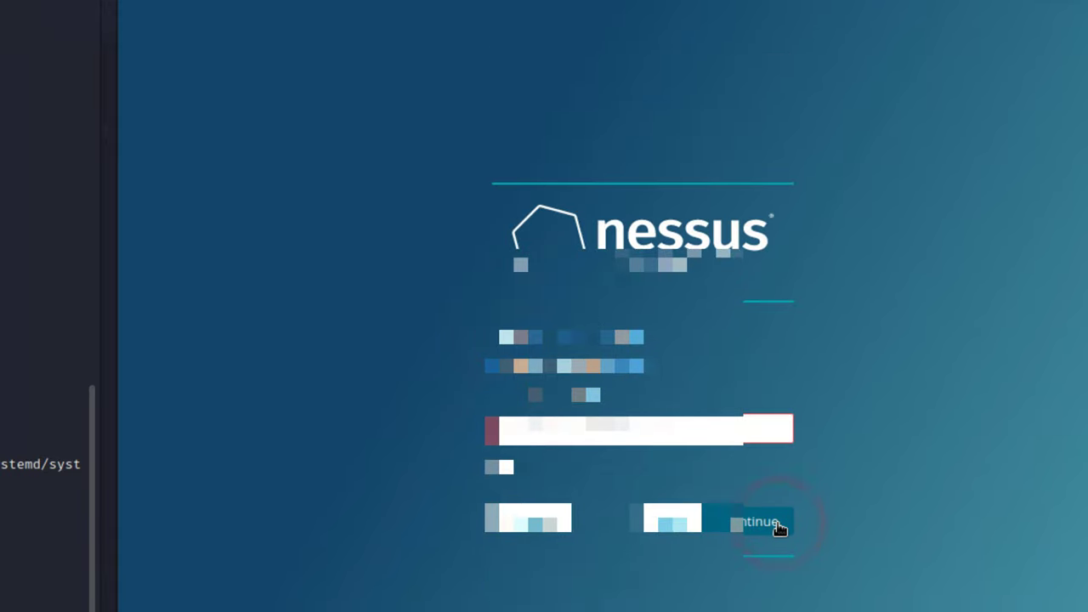
left_click(511, 431)
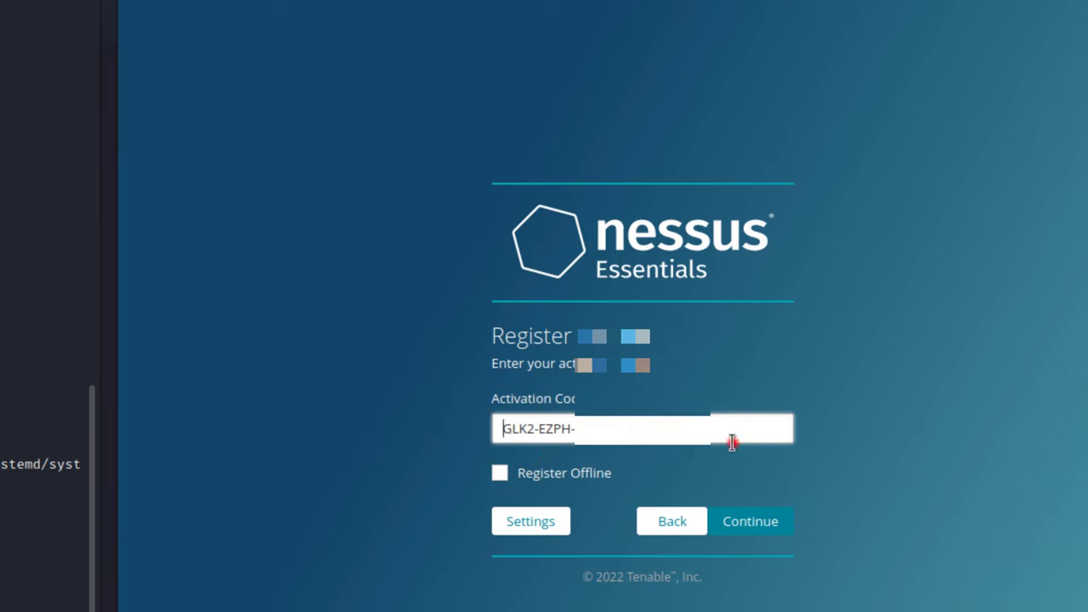
left_click(732, 442)
left_click(771, 529)
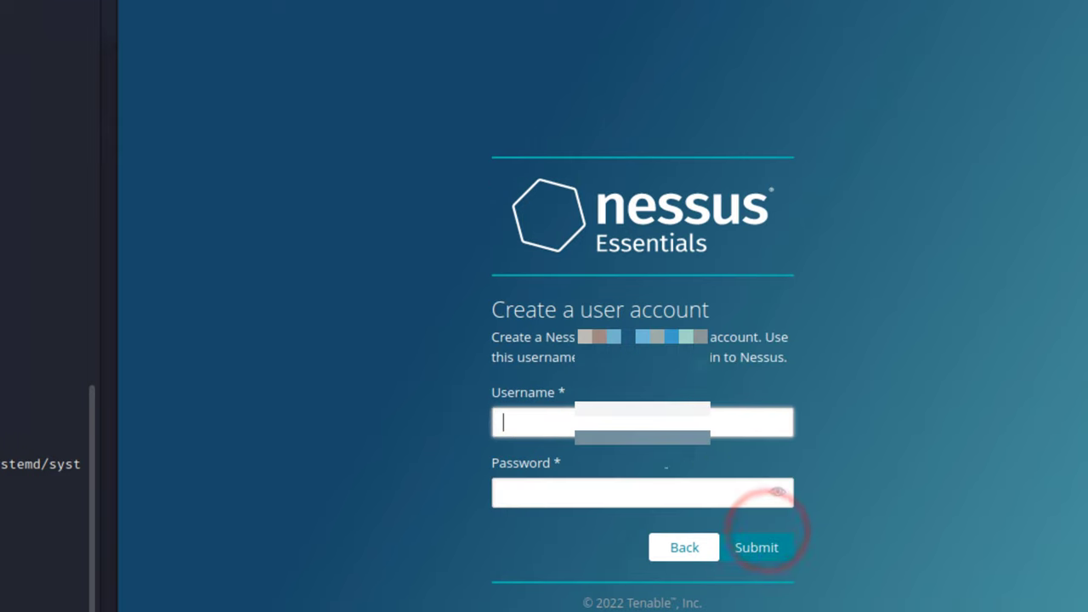
Create the Nessus user with a username and password, and save the login in Firefox
type("hamehamel")
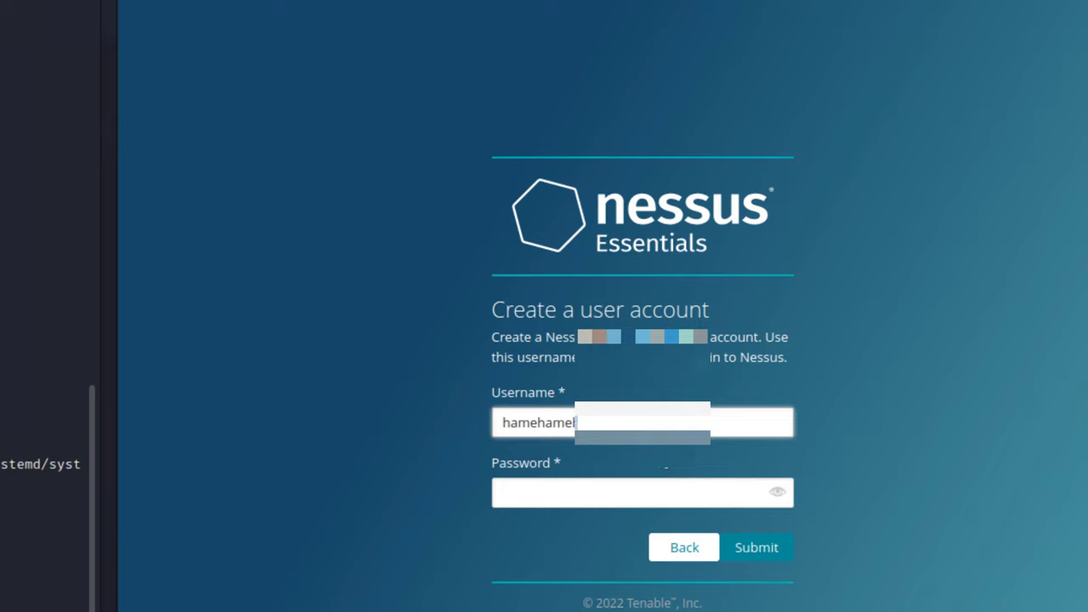
key("Tab")
type("passw")
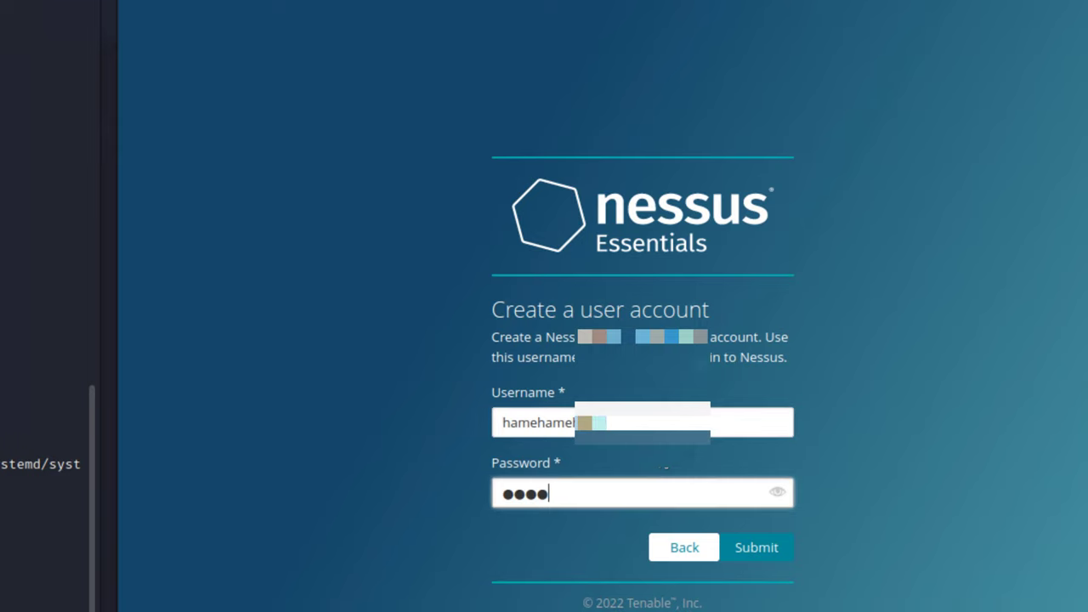
type("word")
left_click(748, 548)
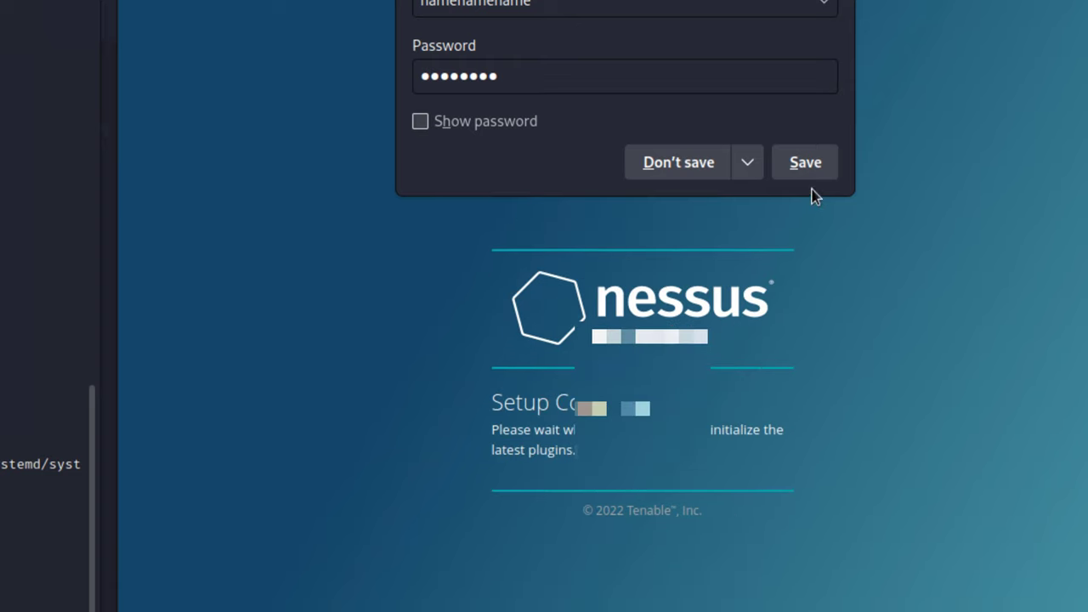
left_click(807, 163)
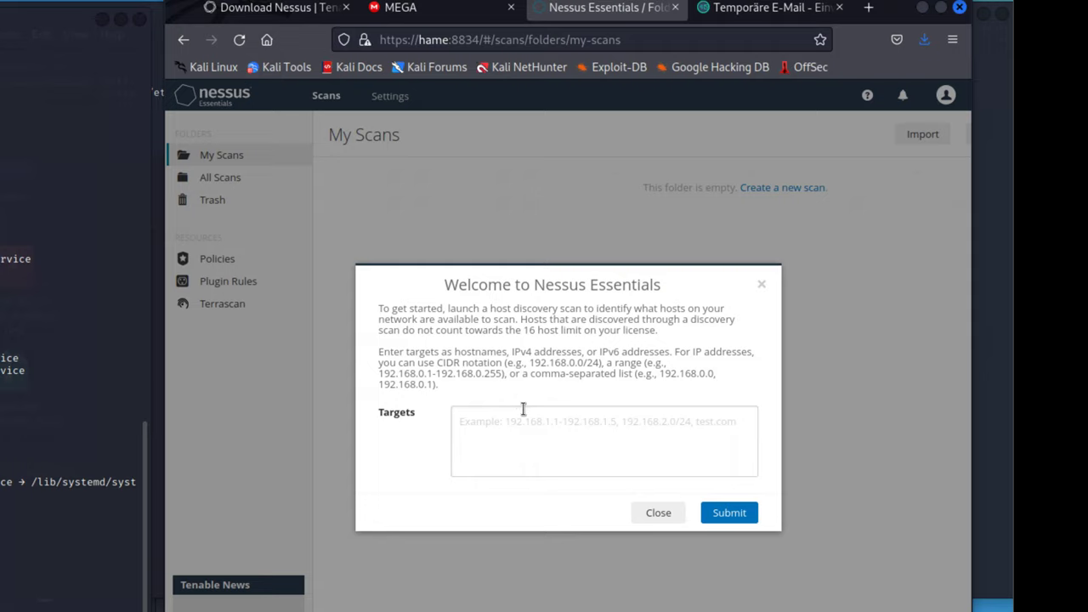
Run ipconfig in Windows Command Prompt to look up the machine's network address
key("super")
type("xms")
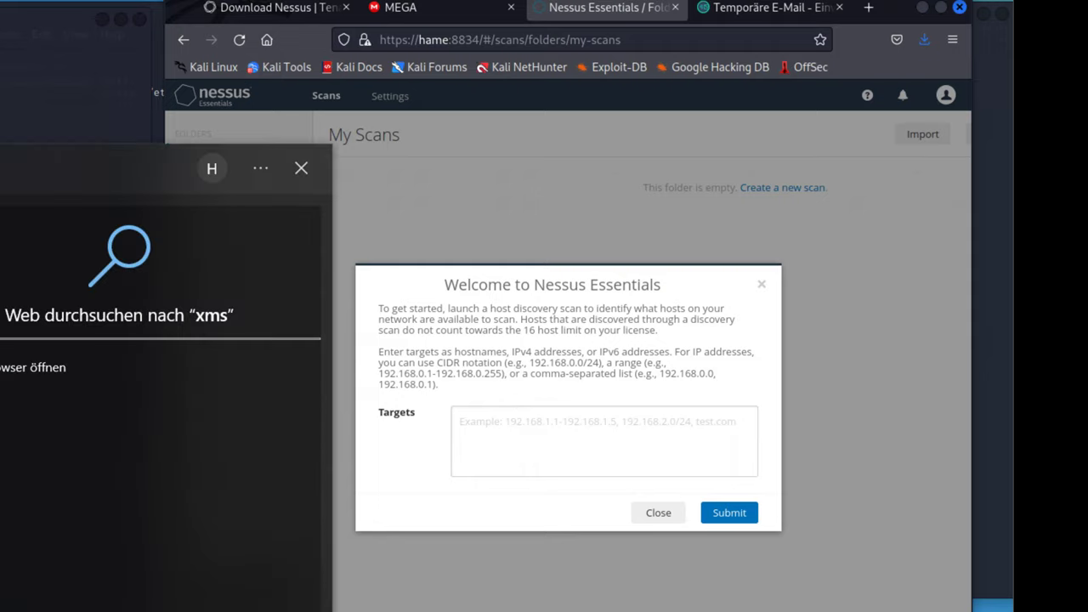
key("BackSpace")
key("BackSpace")
key("BackSpace")
type("cmd")
key("Return")
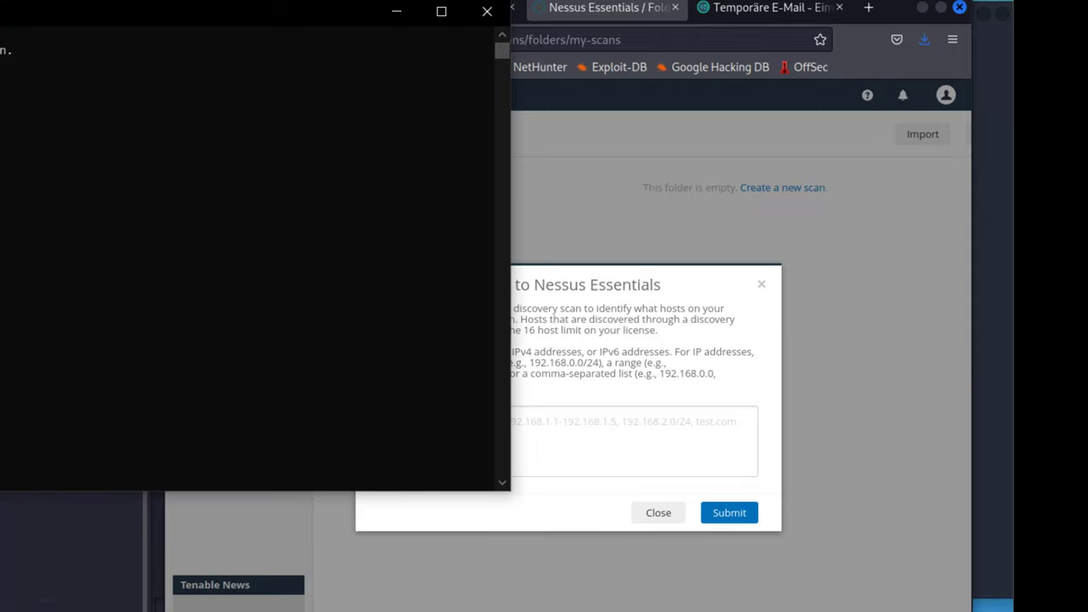
key("Return")
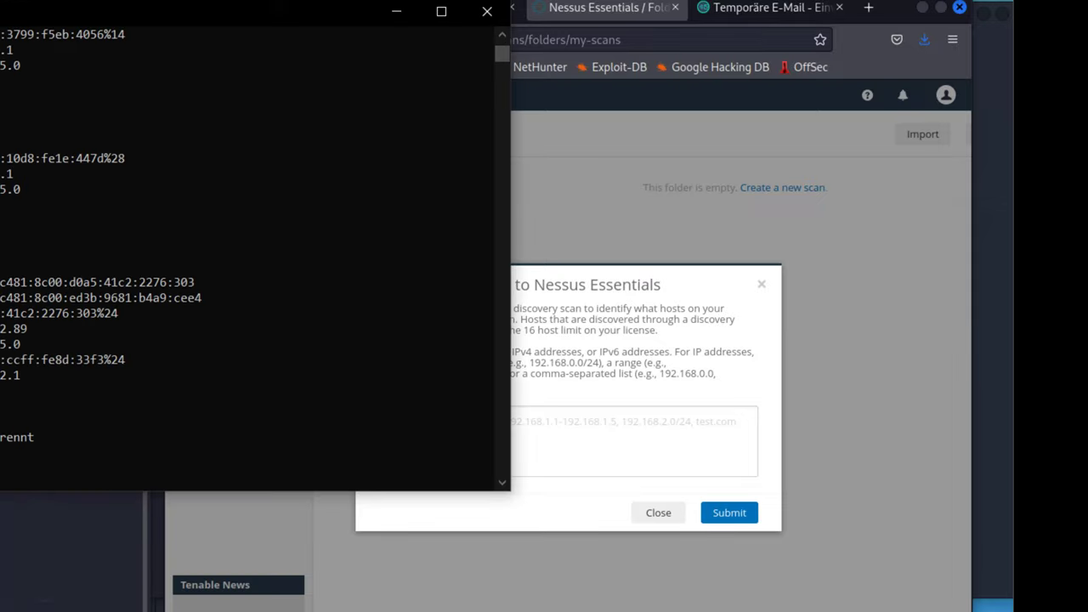
left_click(495, 25)
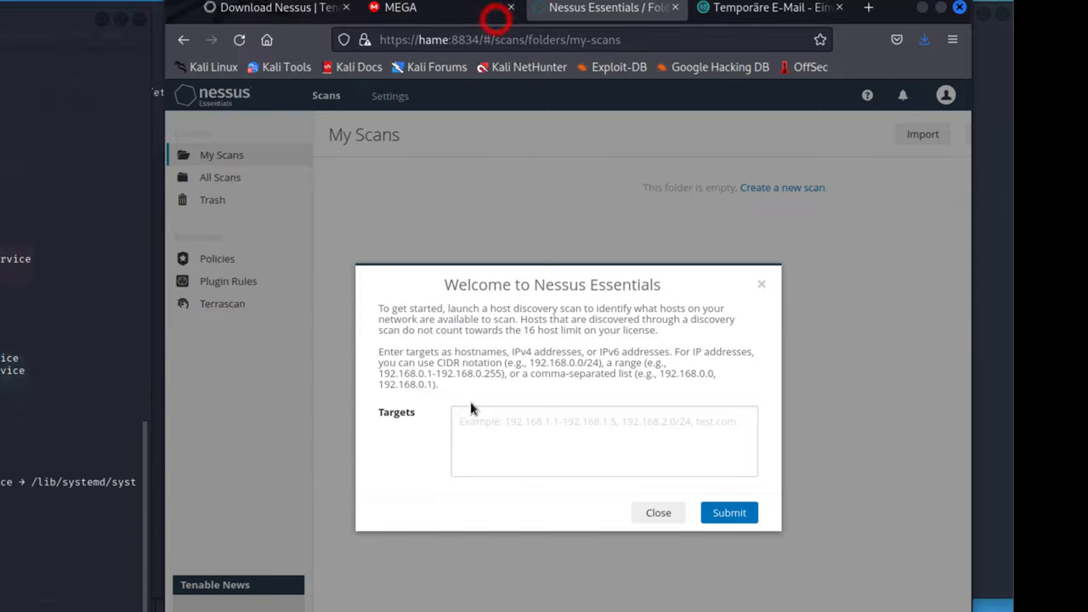
Discover hosts on 192.168.192.89/24, then run My Basic Network Scan on 192.168.192.89
left_click(478, 429)
type("192.168.192.89/24")
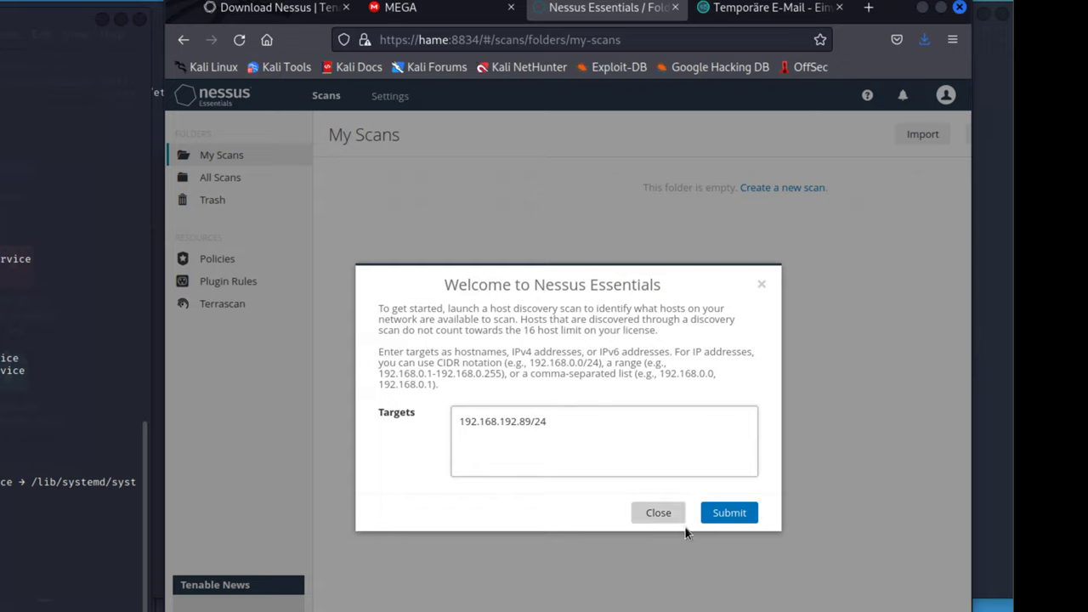
left_click(731, 516)
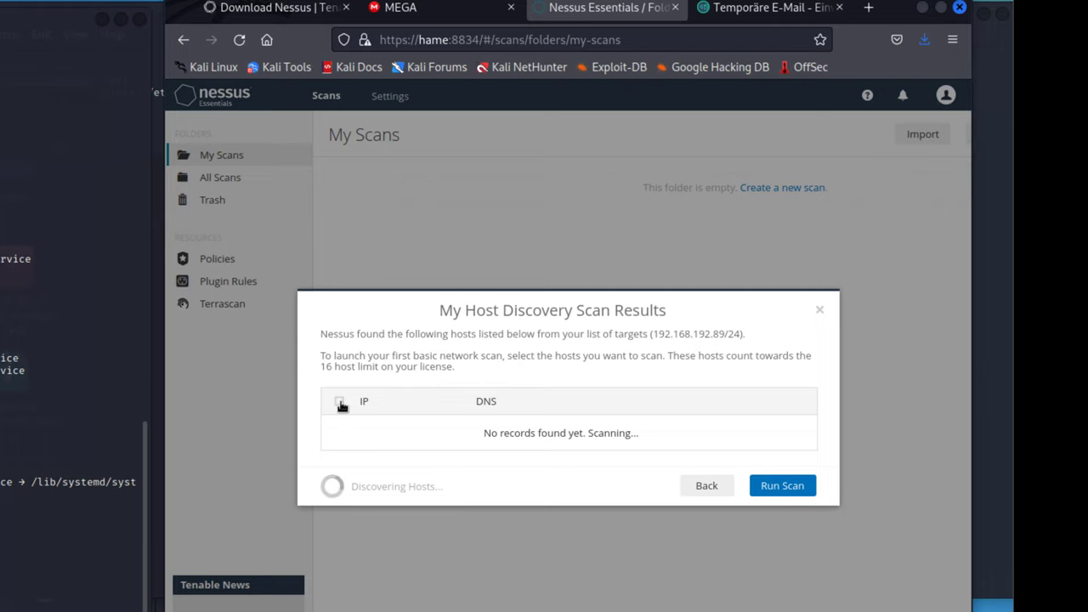
left_click(340, 404)
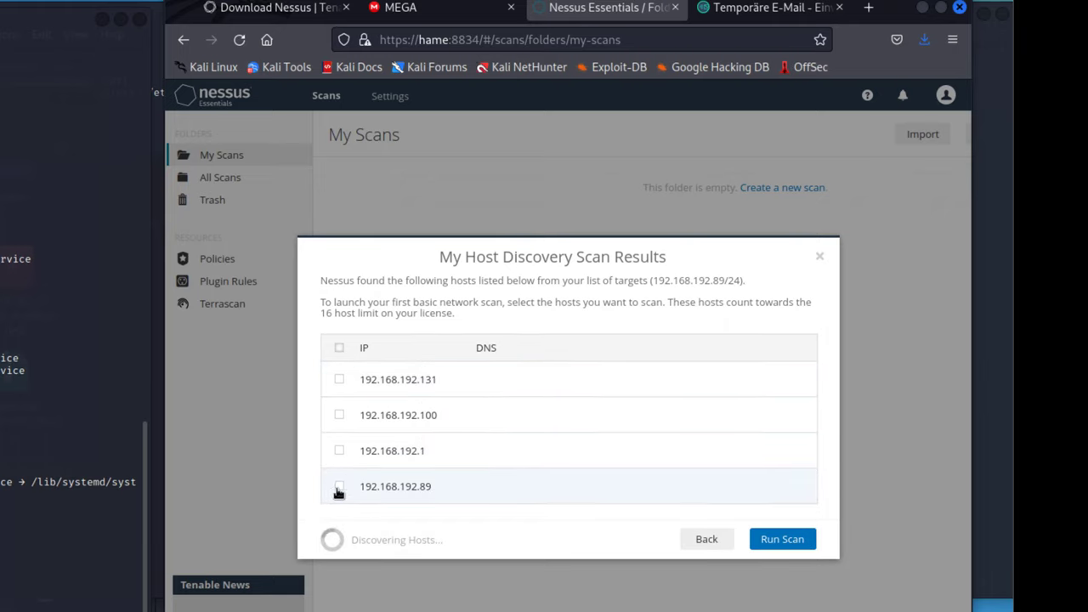
left_click(339, 486)
left_click(769, 542)
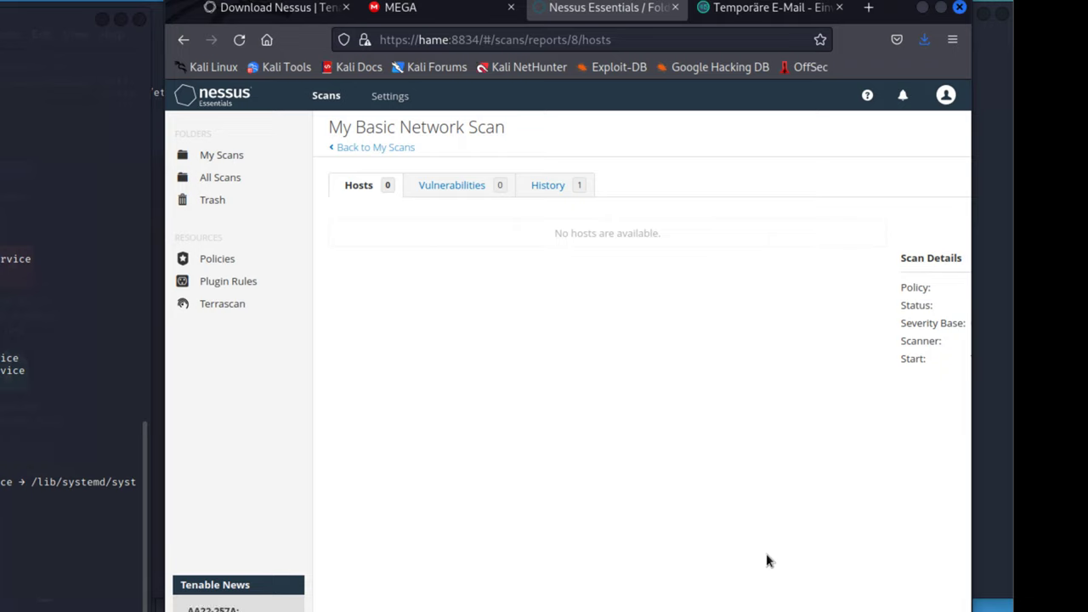
Browse My Scans, All Scans and Trash, then open the new-policy template gallery from Policies
left_click(232, 158)
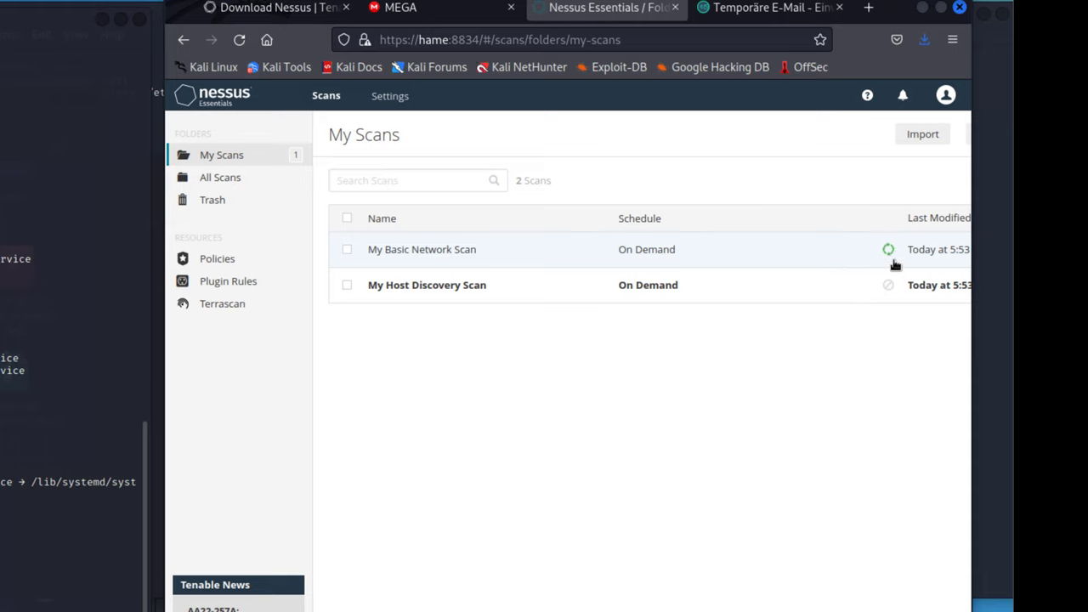
left_click(211, 177)
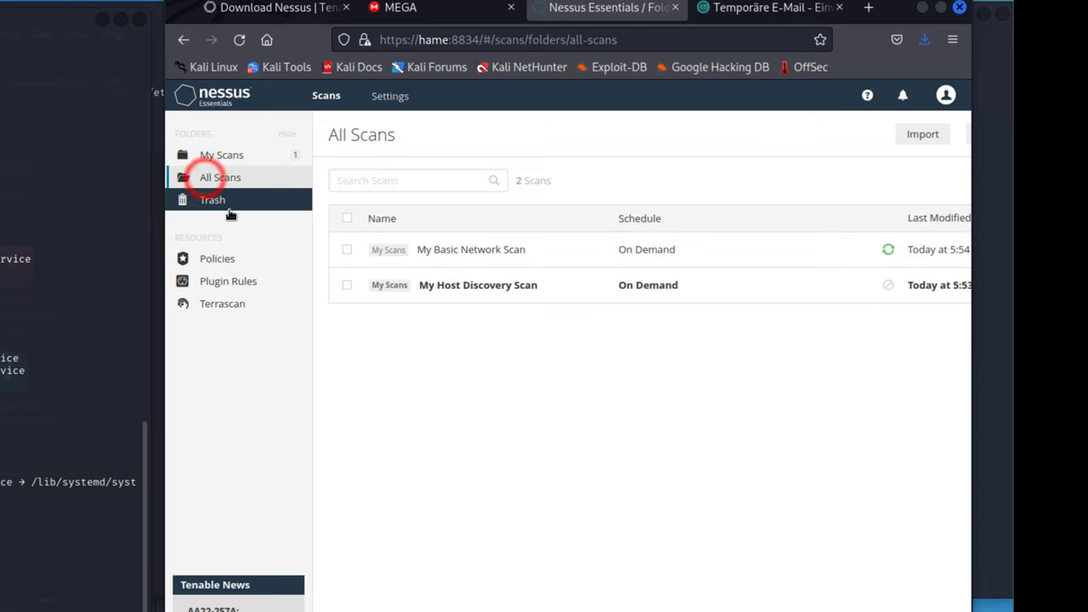
left_click(232, 206)
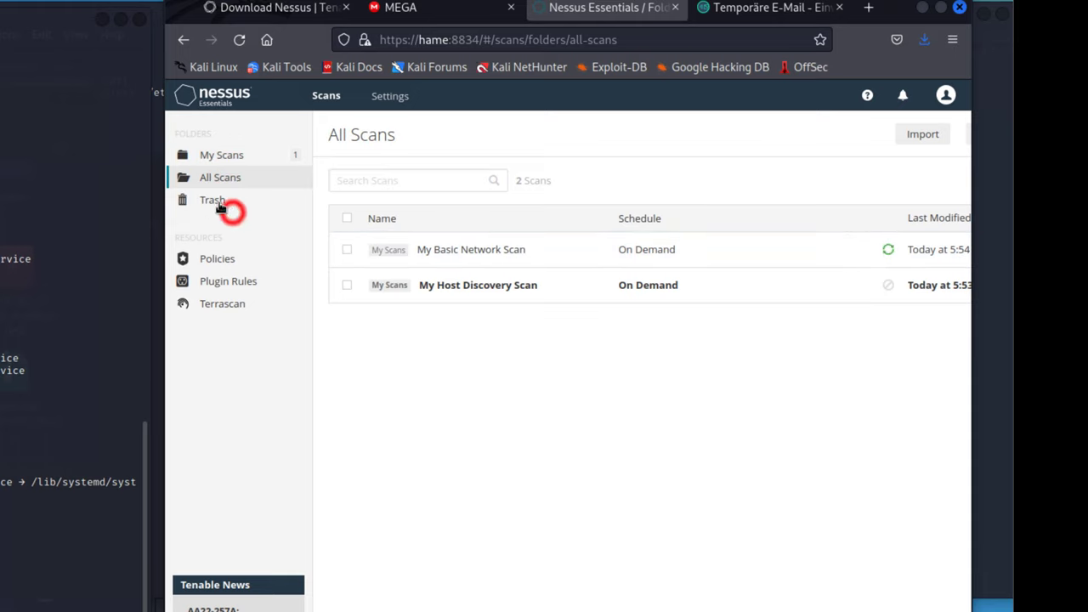
left_click(228, 266)
left_click(804, 313)
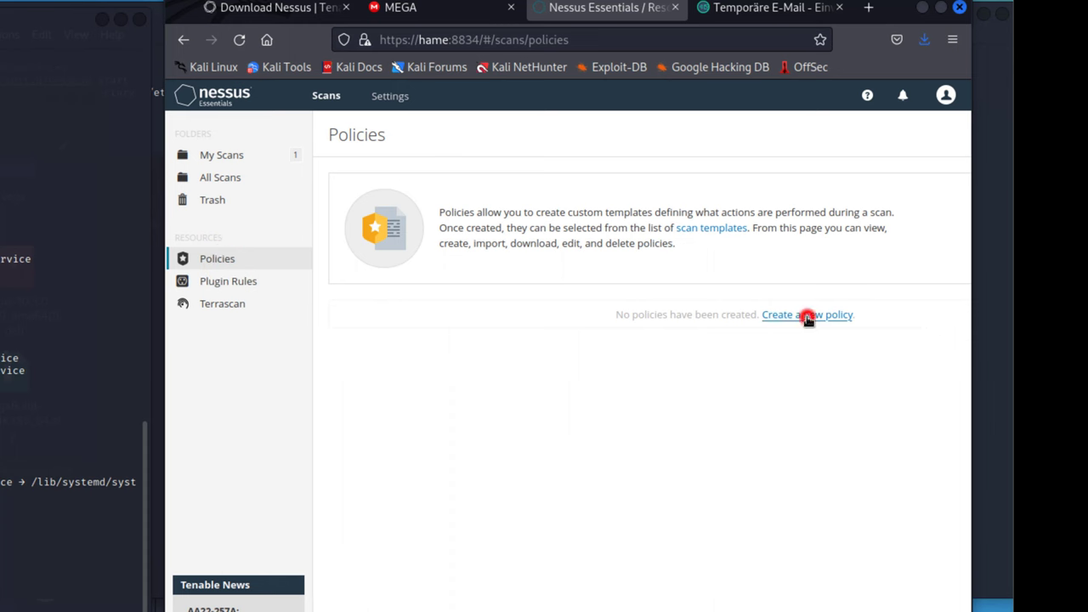
scroll(549, 389, "down", 2)
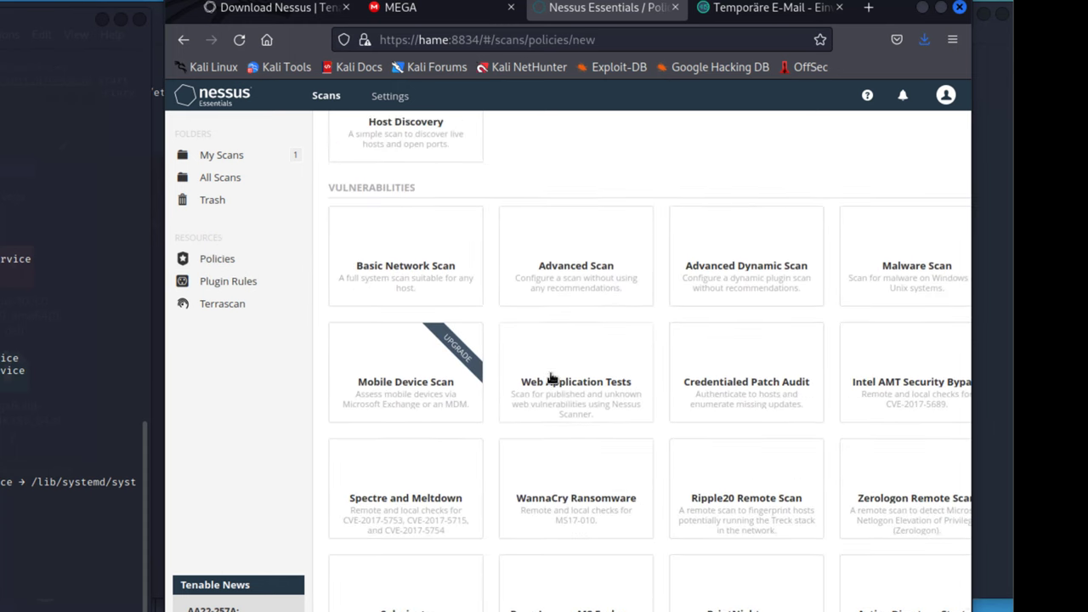
scroll(514, 416, "down", 5)
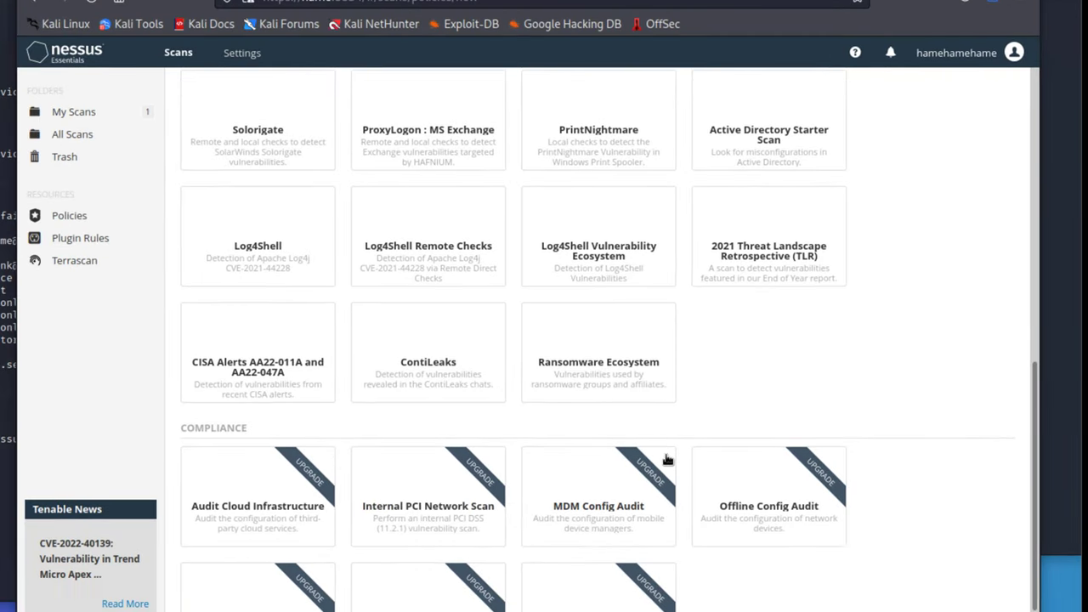
Pick the Ransomware Ecosystem template and name the policy 'ran'
scroll(548, 527, "down", 2)
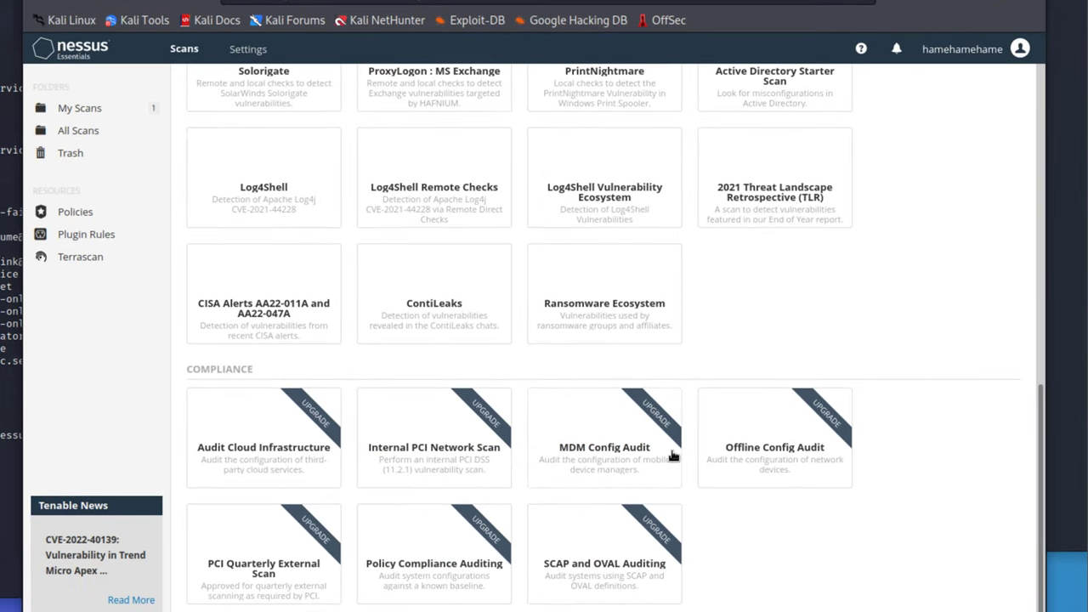
left_click(609, 316)
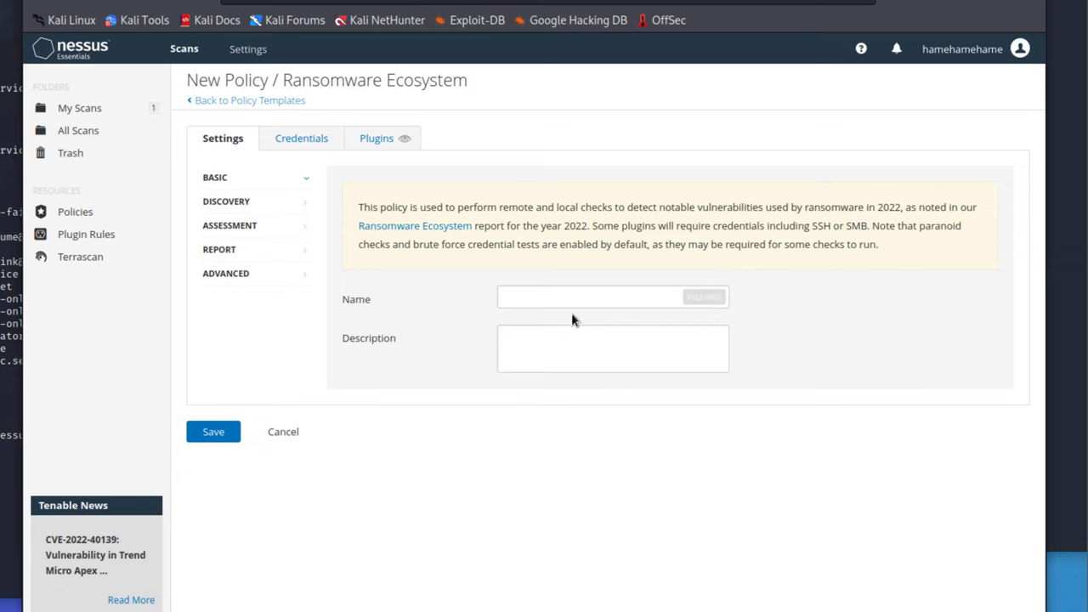
left_click(545, 295)
type("ran")
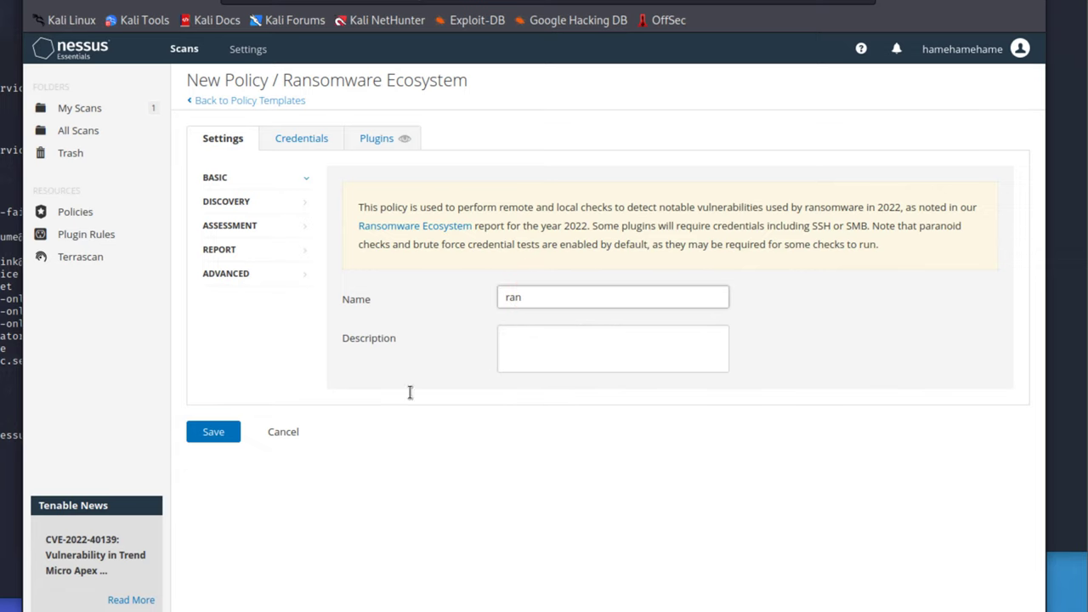
Review the policy's host discovery, port scanning, service discovery and report settings
left_click(230, 202)
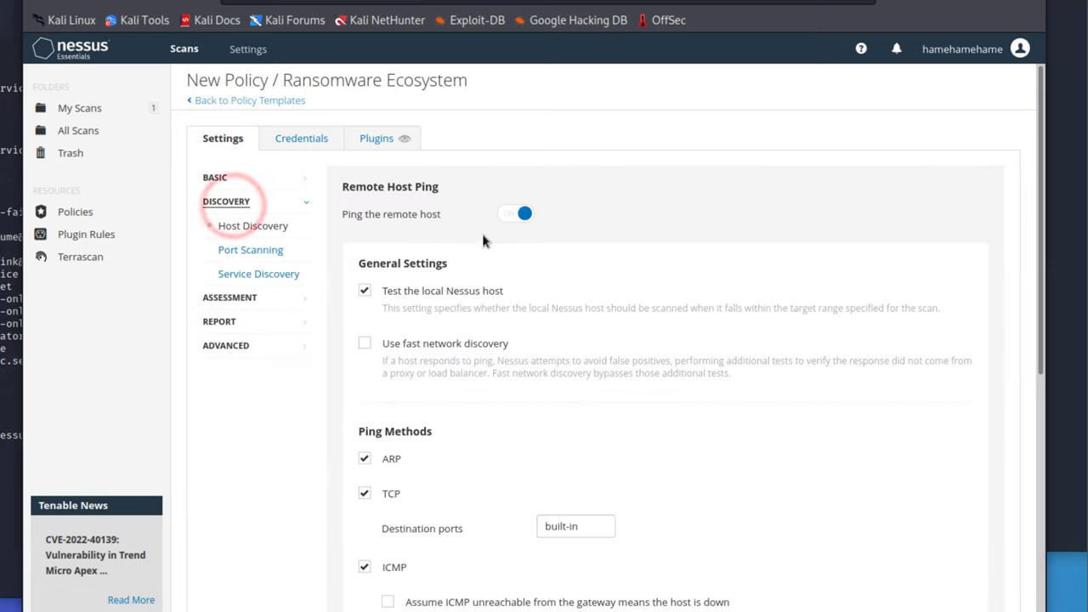
scroll(508, 357, "down", 1)
scroll(507, 358, "down", 2)
scroll(504, 357, "down", 1)
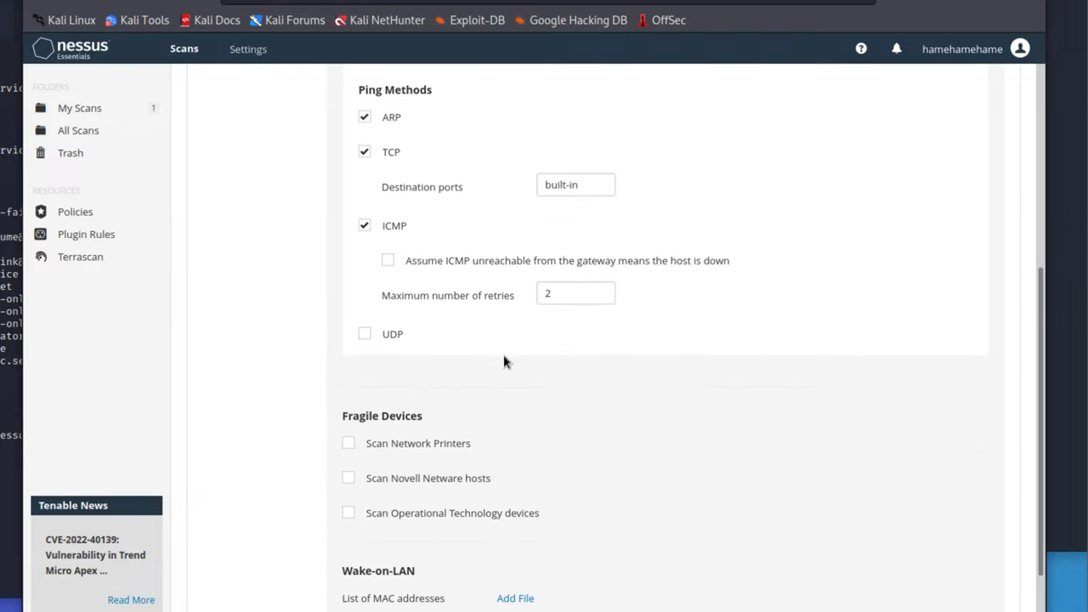
scroll(503, 358, "down", 2)
scroll(504, 354, "up", 6)
left_click(253, 253)
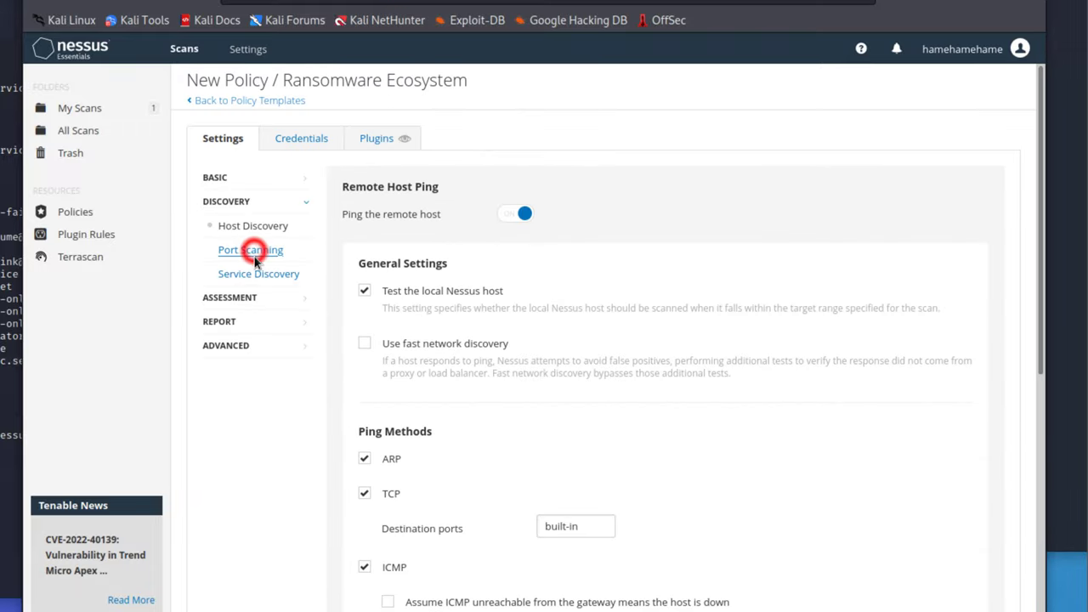
left_click(255, 273)
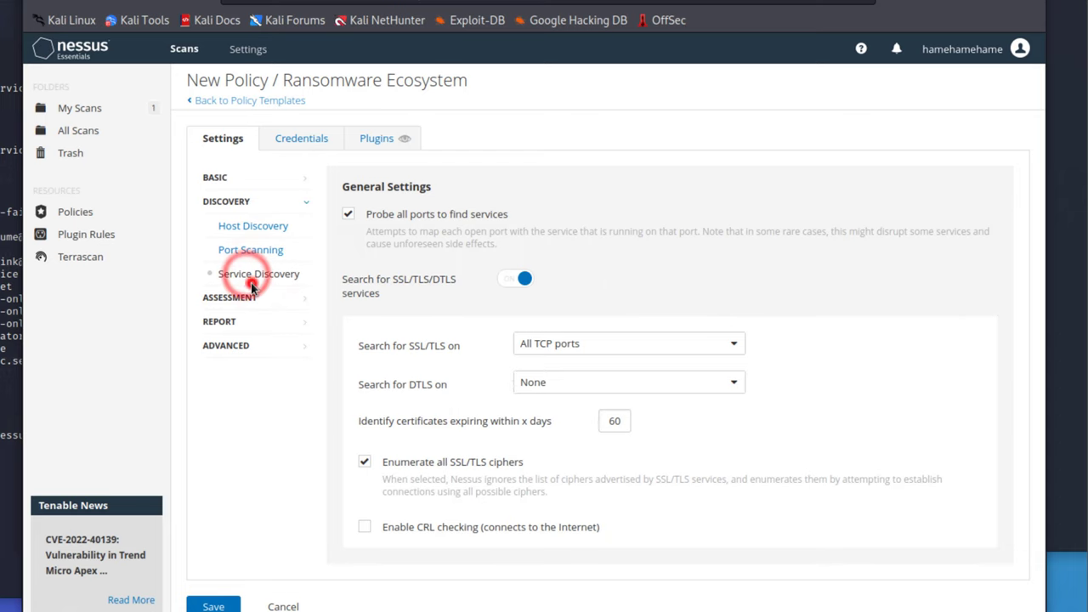
left_click(253, 323)
scroll(501, 355, "down", 2)
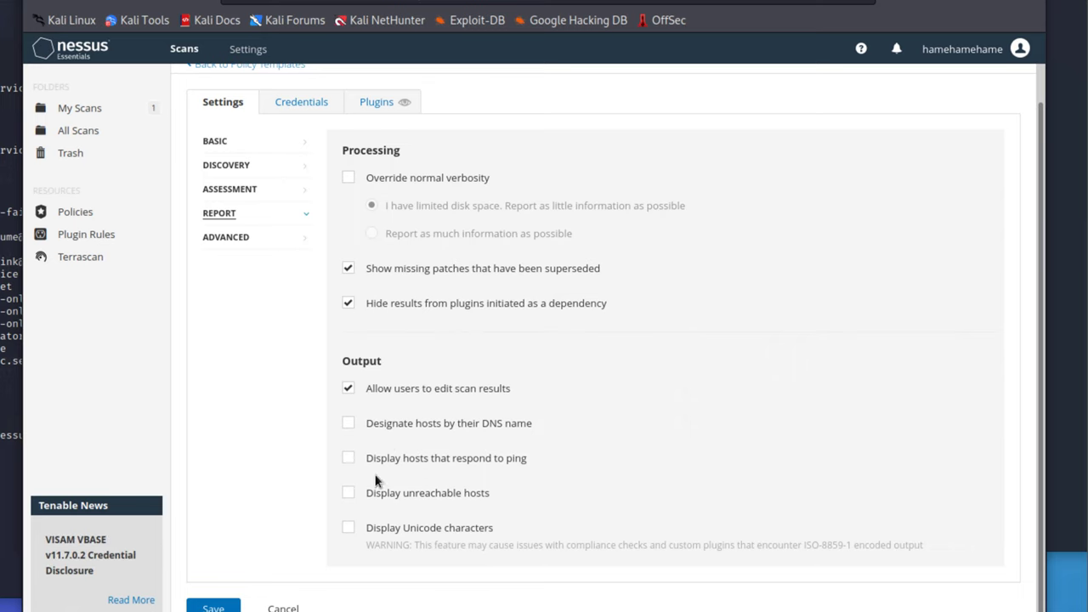
scroll(517, 243, "up", 2)
Check the policy's credentials and its included plugin families
left_click(300, 140)
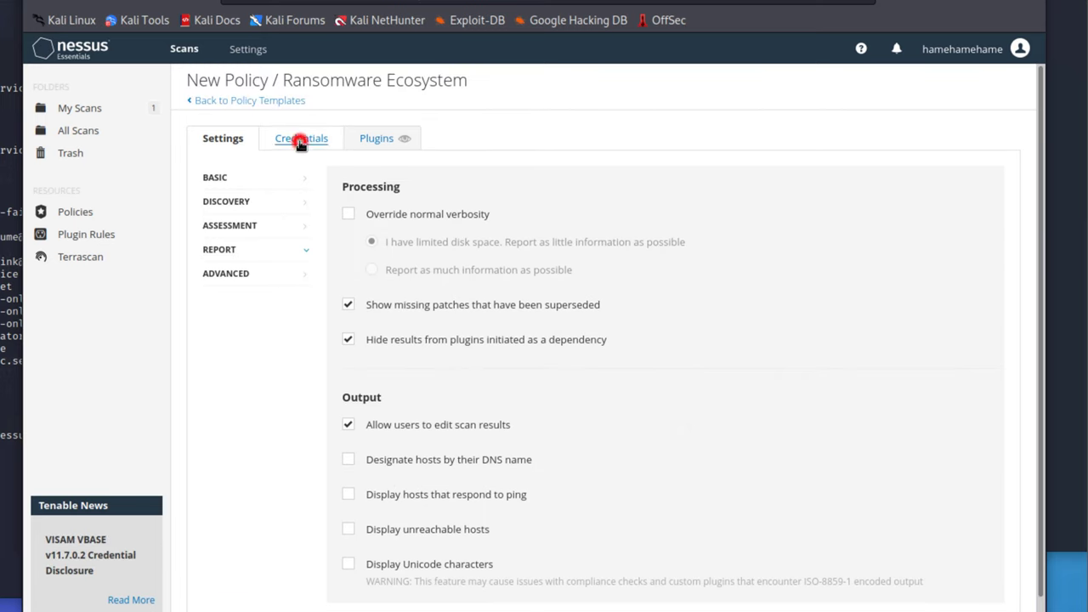
left_click(369, 143)
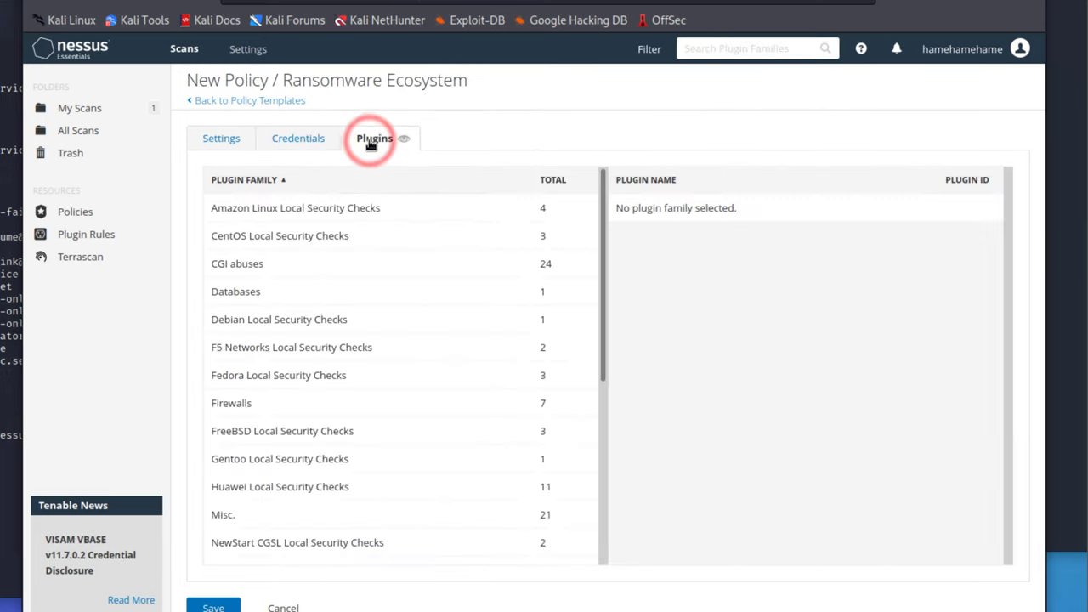
scroll(406, 273, "down", 3)
scroll(406, 273, "up", 3)
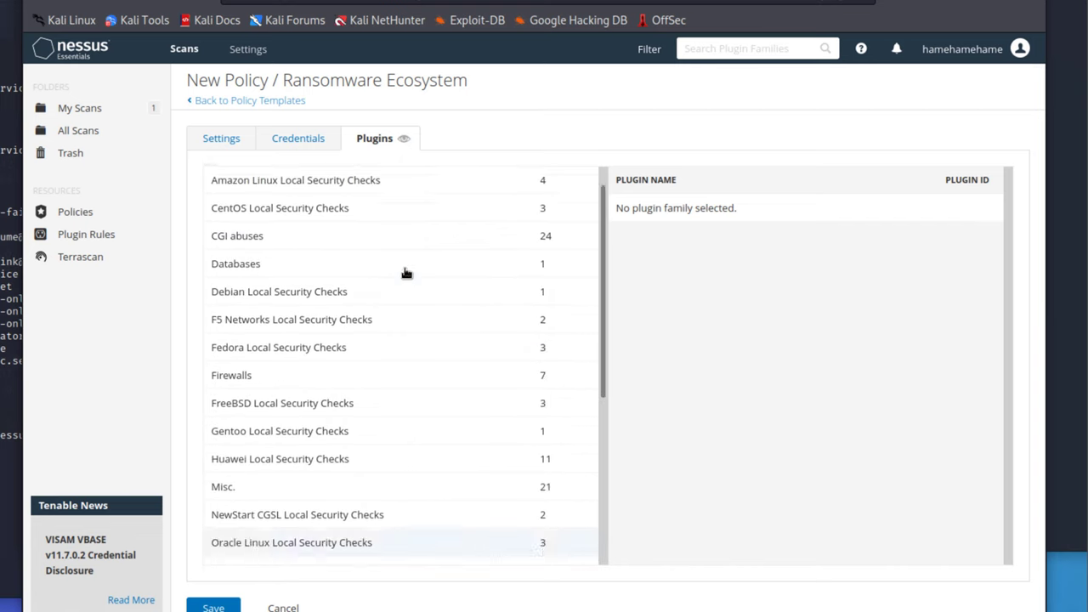
Review the advanced scan settings and save the 'ran' policy
left_click(225, 140)
left_click(228, 278)
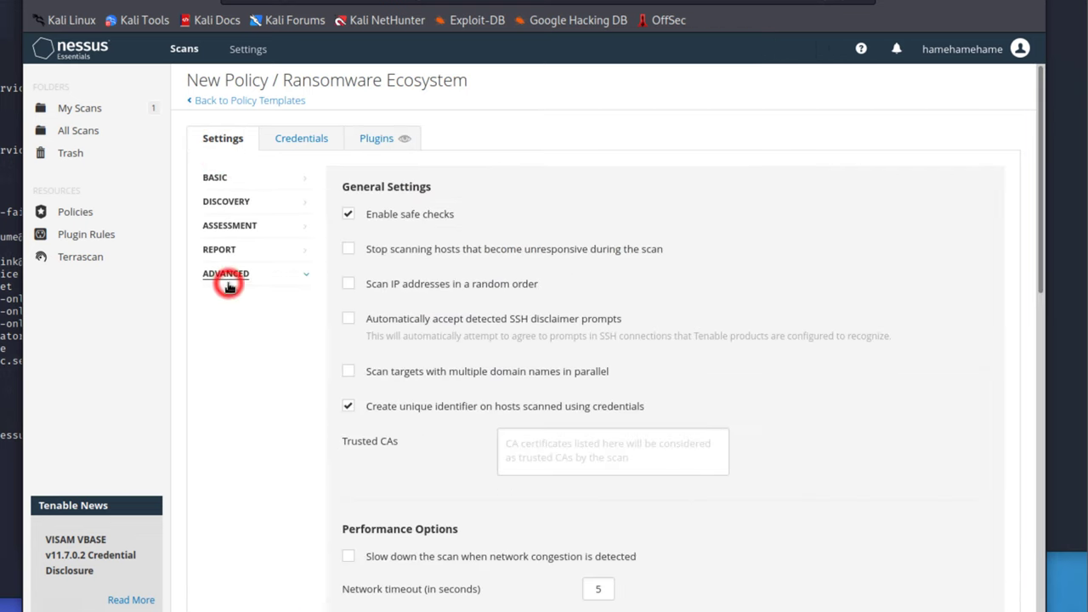
scroll(516, 341, "down", 3)
scroll(516, 341, "down", 4)
scroll(516, 341, "down", 4)
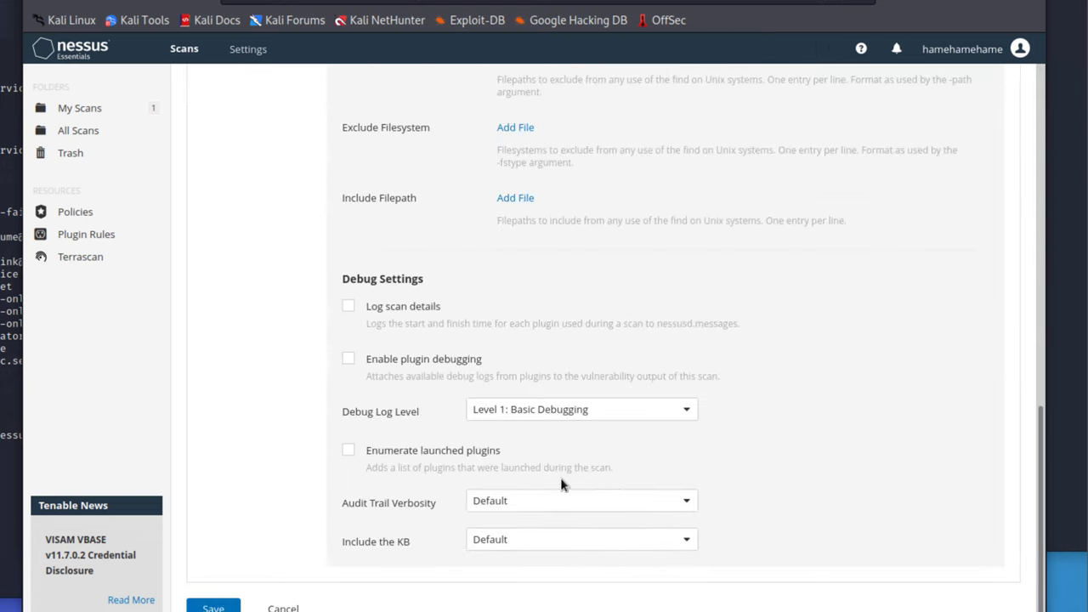
left_click(213, 607)
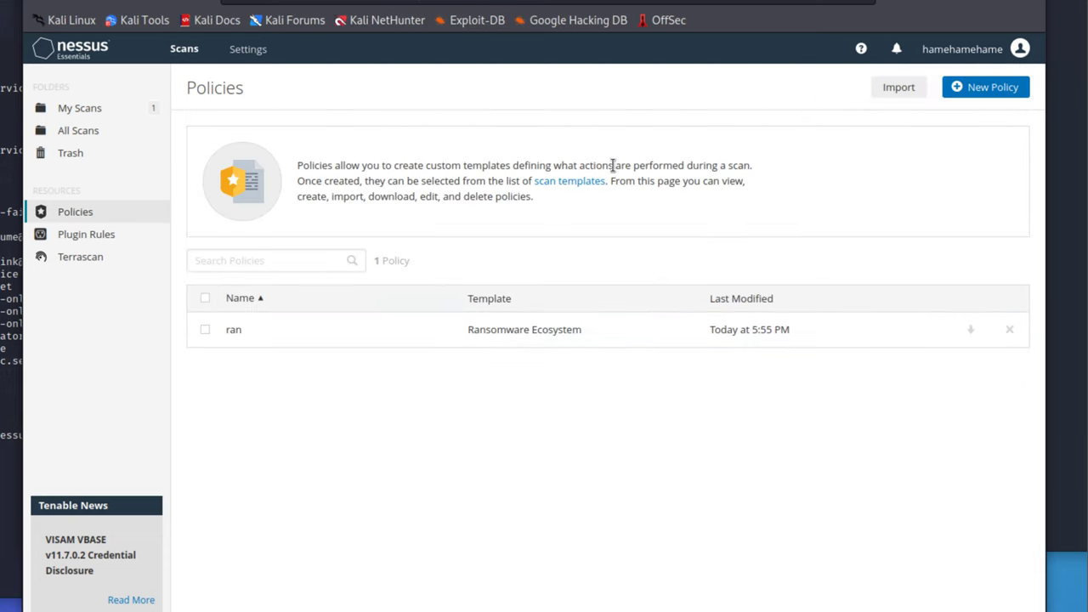
Start another new policy and scroll through all the available policy templates
left_click(996, 86)
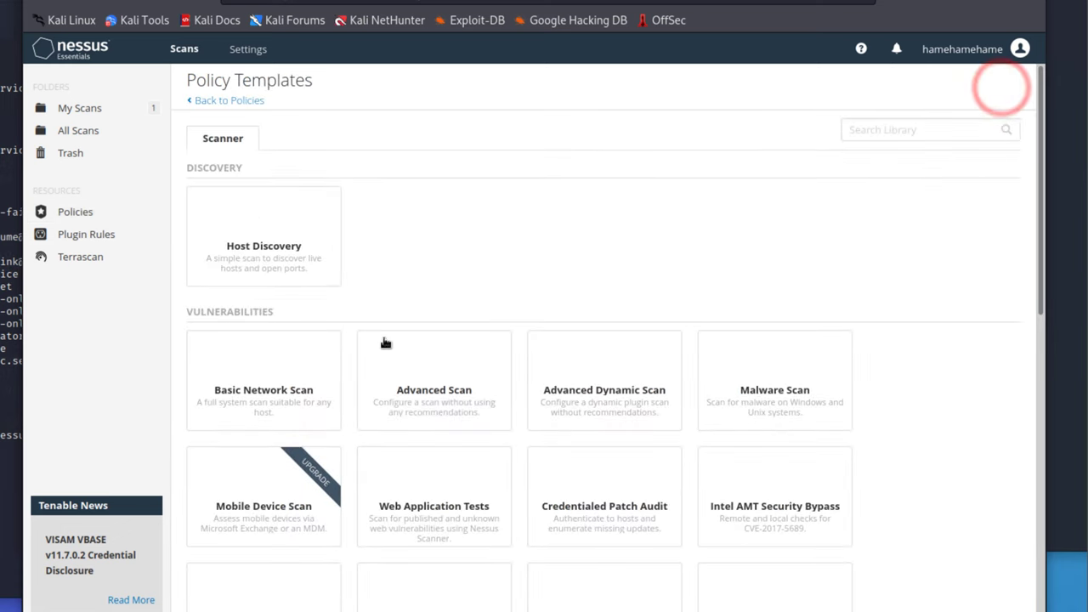
scroll(338, 306, "down", 3)
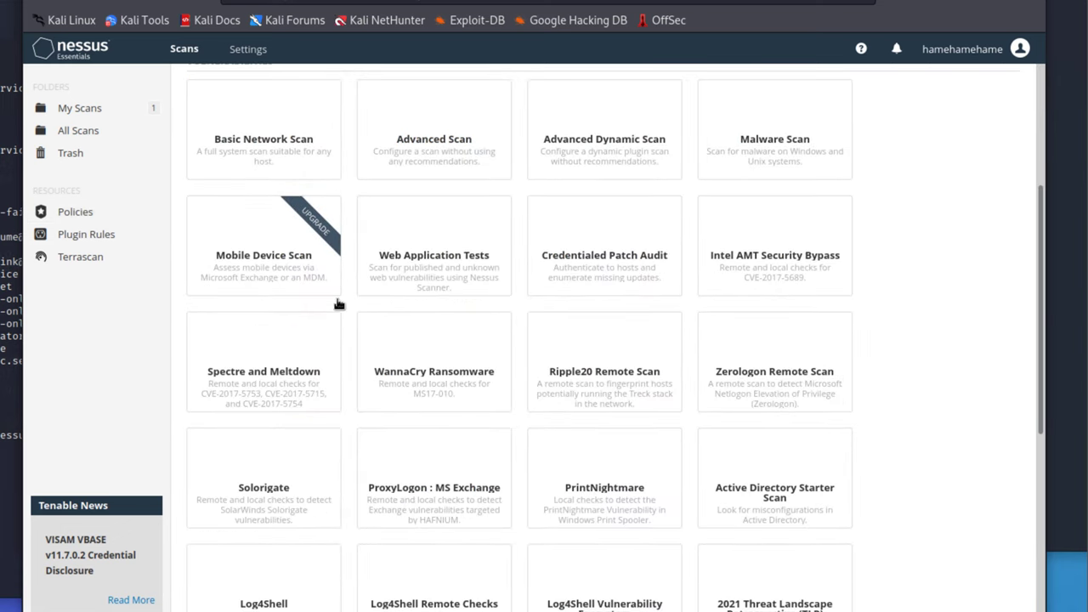
scroll(337, 306, "down", 4)
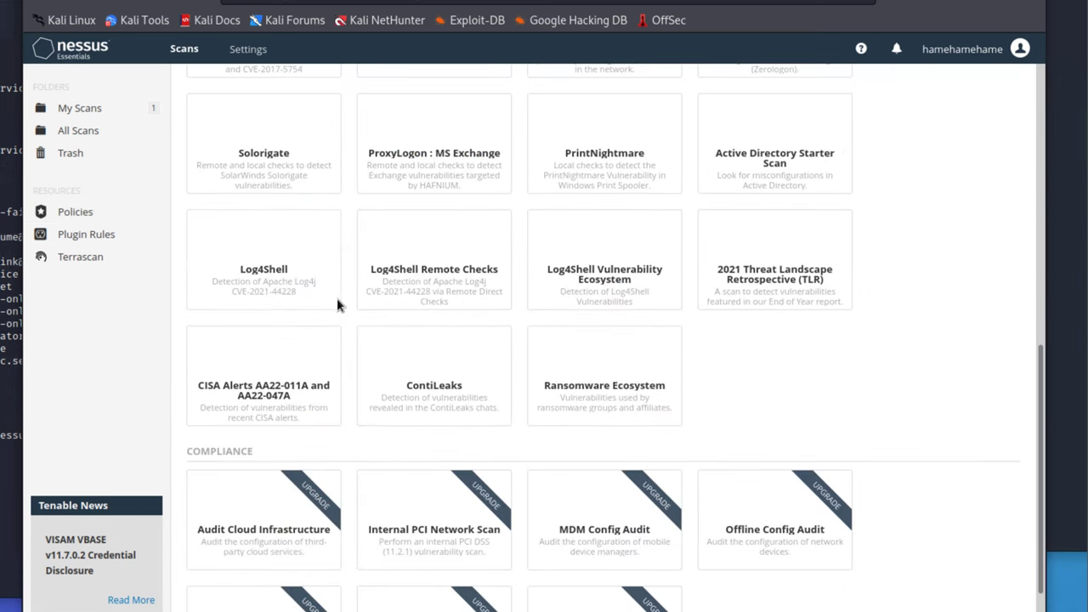
scroll(337, 305, "down", 1)
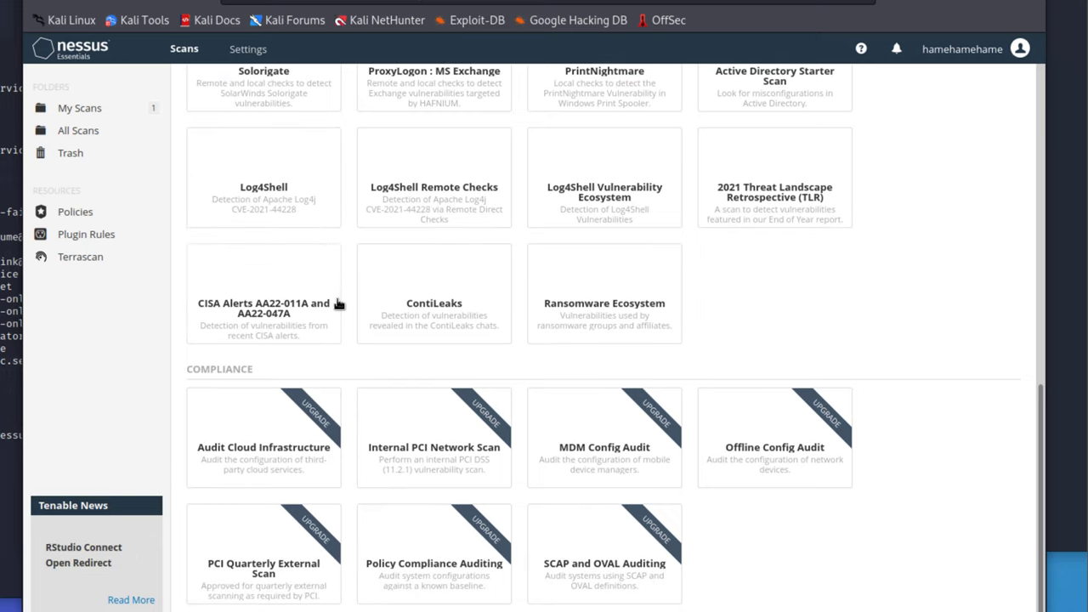
scroll(337, 305, "up", 6)
scroll(337, 303, "up", 2)
Fill a new plugin rule for host 'test', expiring 2022-09-23, severity Hide this result
left_click(95, 231)
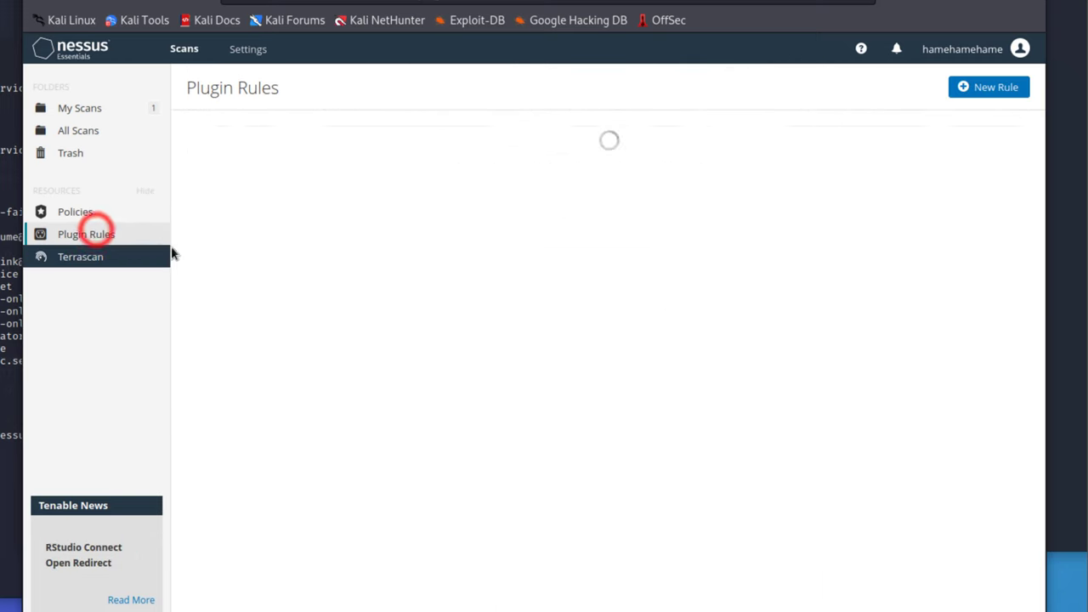
left_click(991, 88)
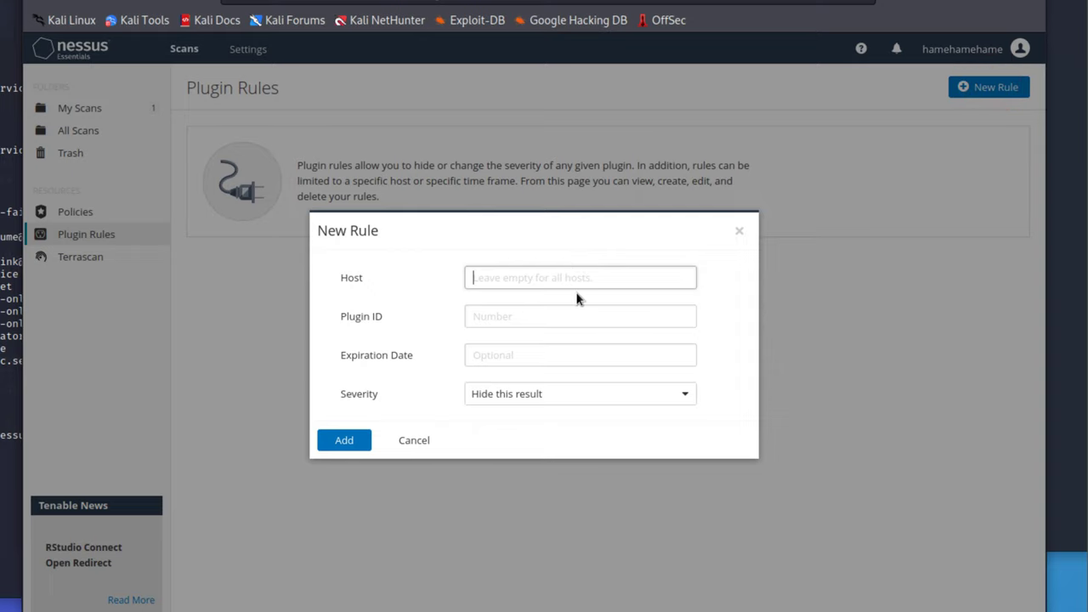
type("test")
key("Tab")
type("test")
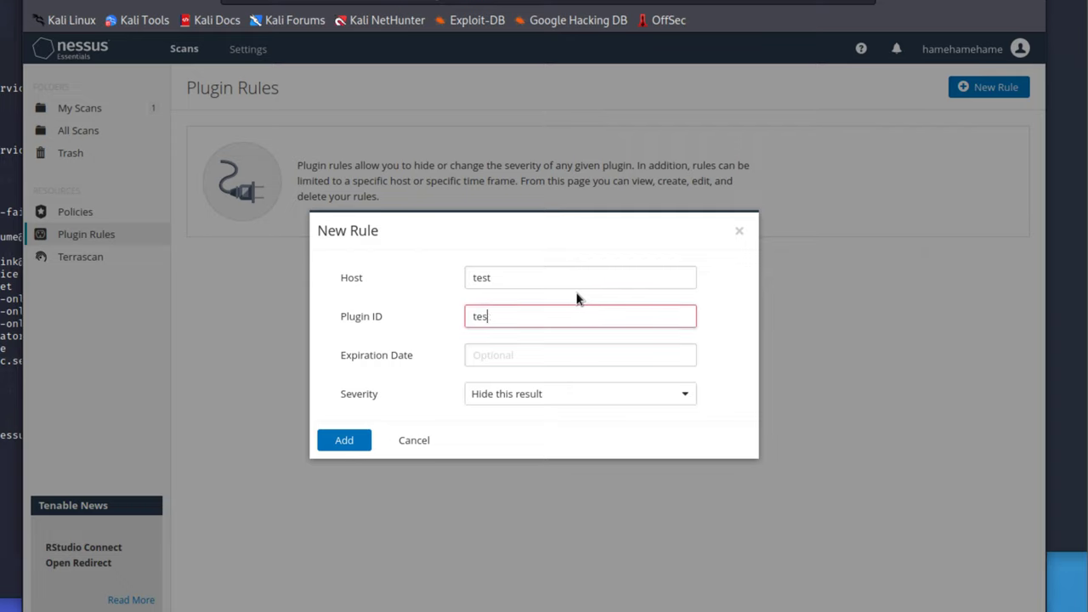
key("Tab")
left_click(621, 532)
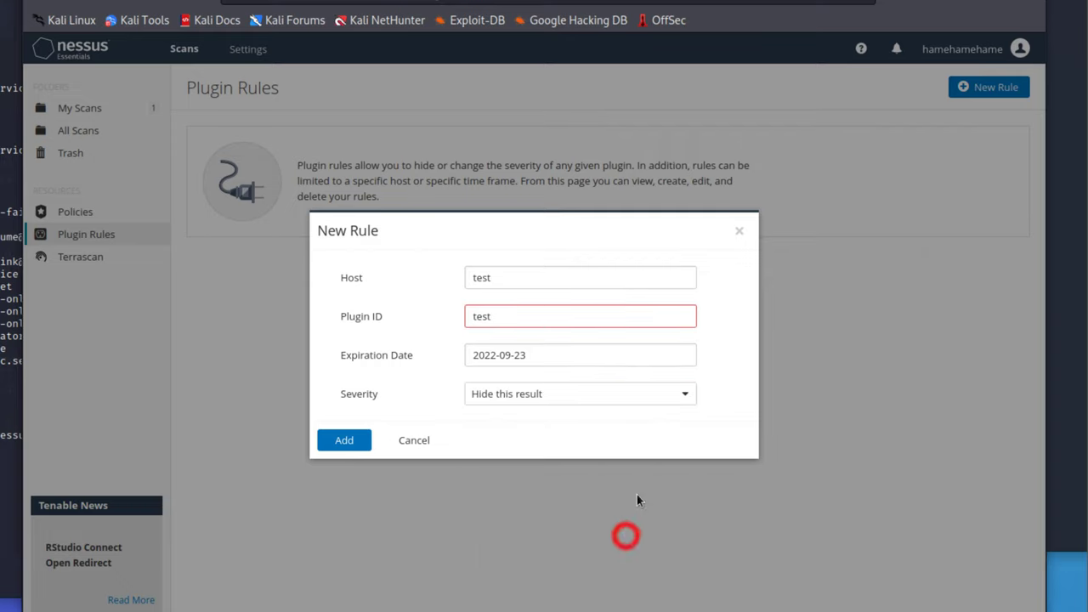
left_click(538, 403)
left_click(539, 407)
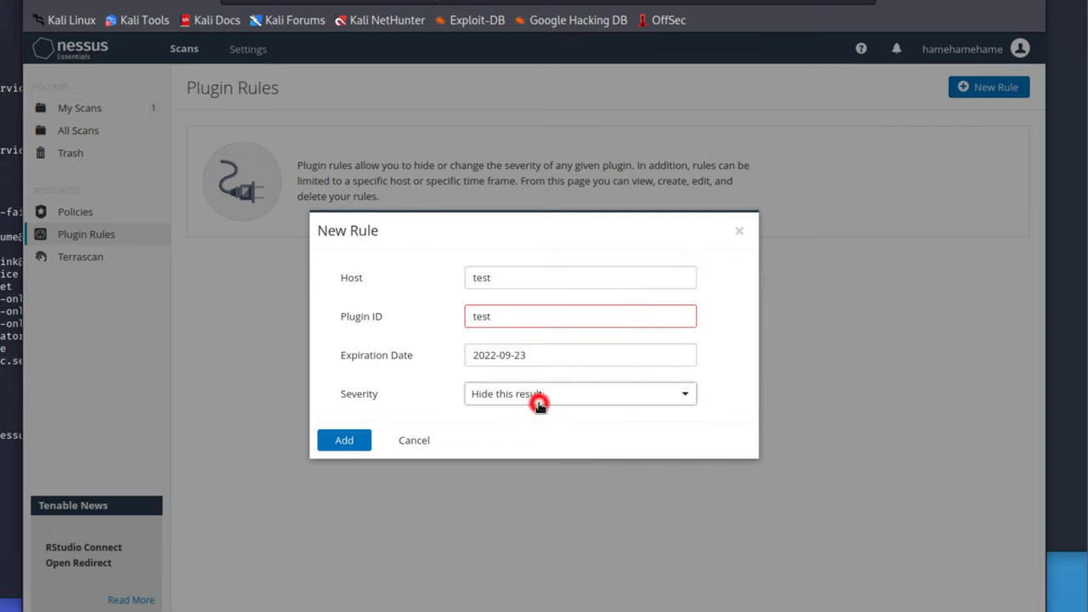
left_click(352, 442)
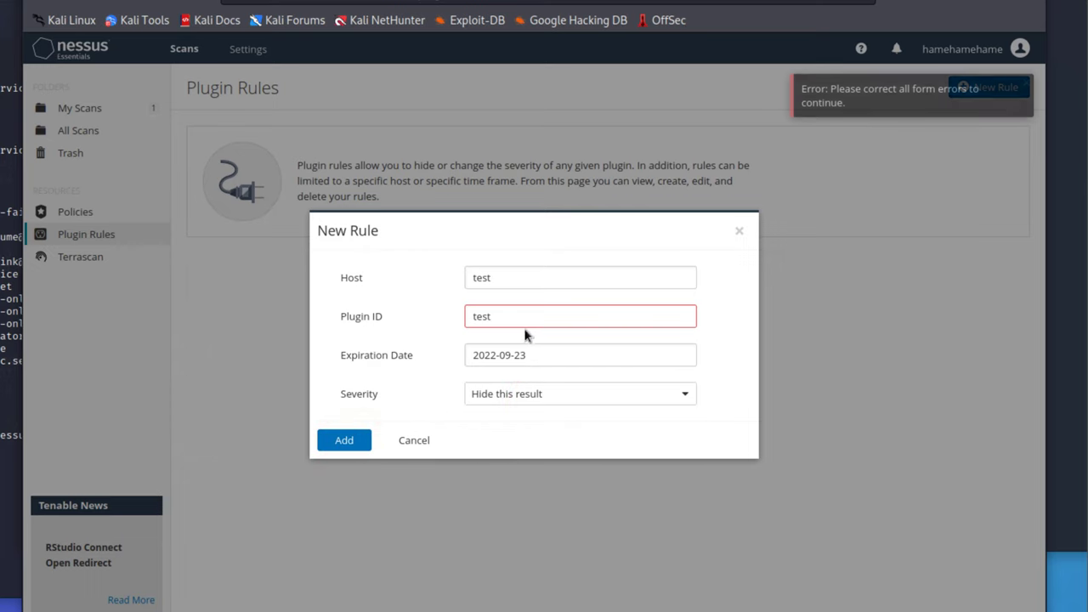
Correct the plugin ID to 121212 and add the rule
double_click(515, 323)
type("121212")
left_click(357, 442)
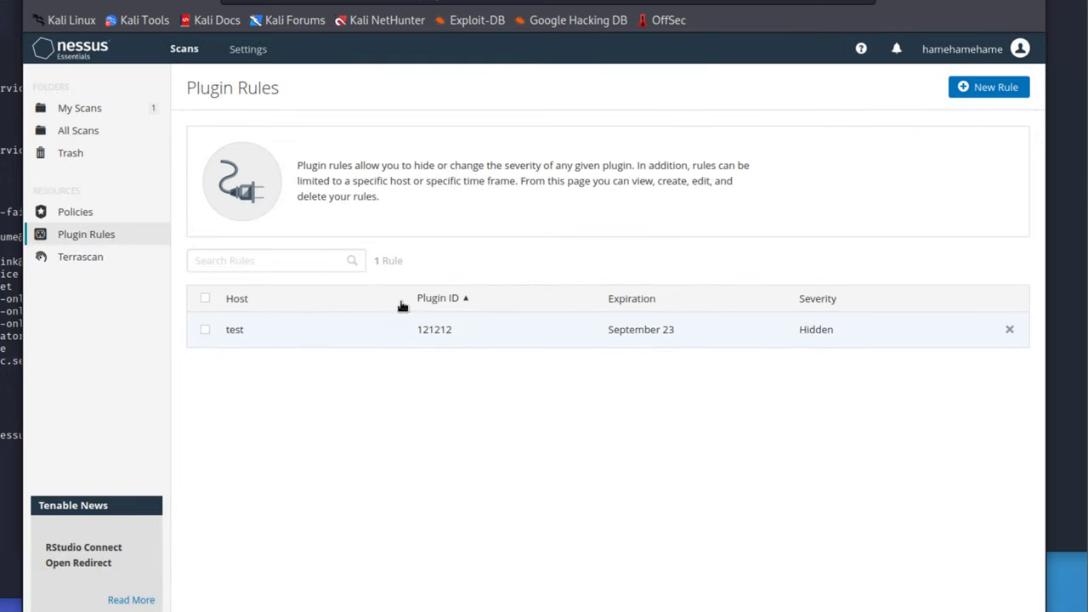
Delete the test plugin rule and go to the Terrascan page
left_click(1009, 329)
left_click(415, 385)
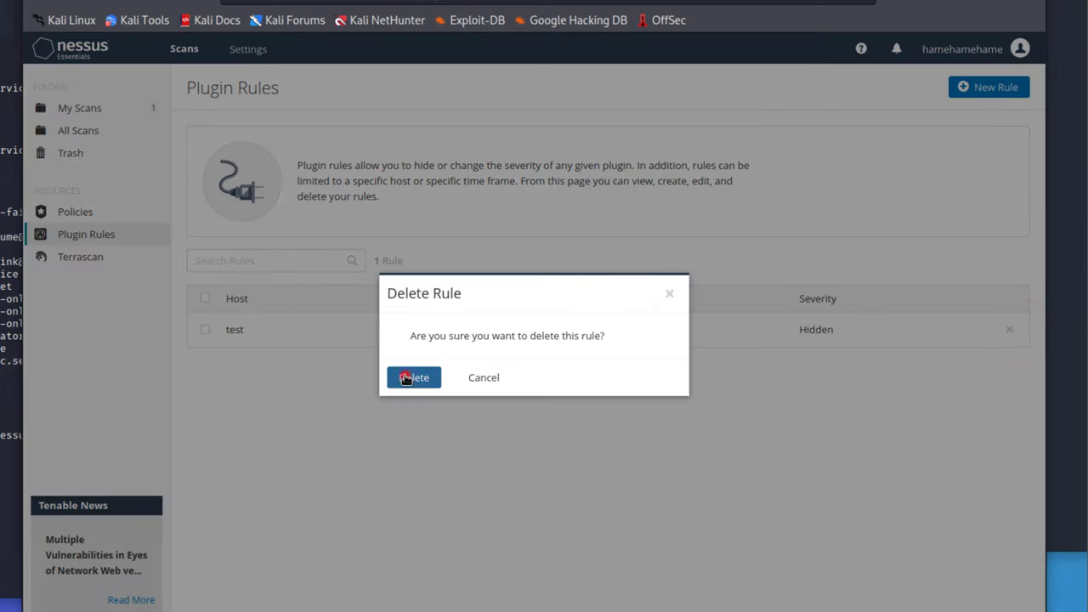
left_click(94, 259)
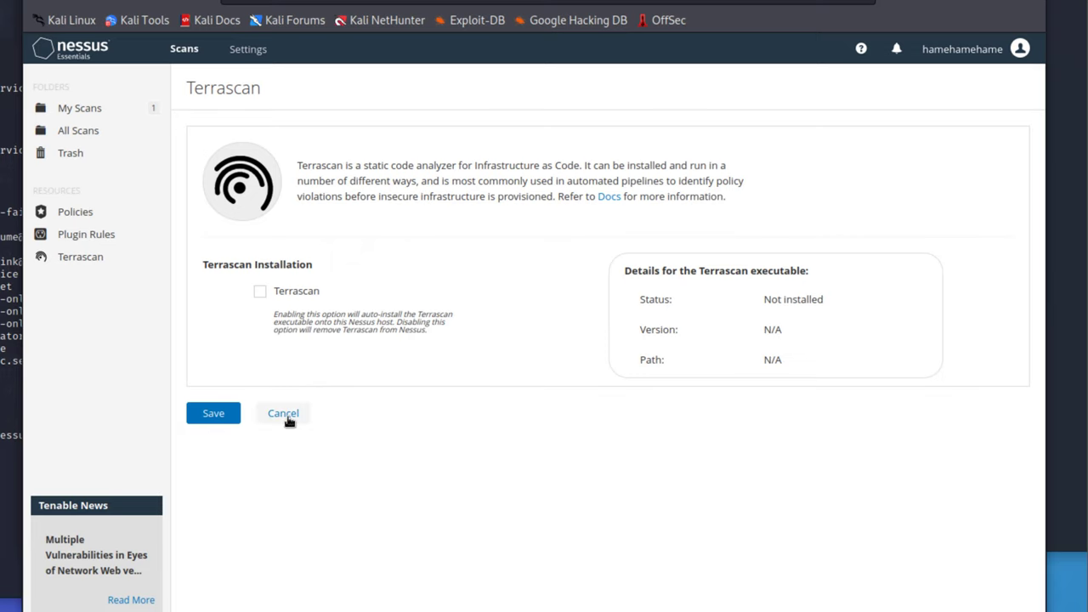
Enable Terrascan and confirm downloading version 1.15.2 to /opt/nessus/sbin/terrascan
left_click(261, 292)
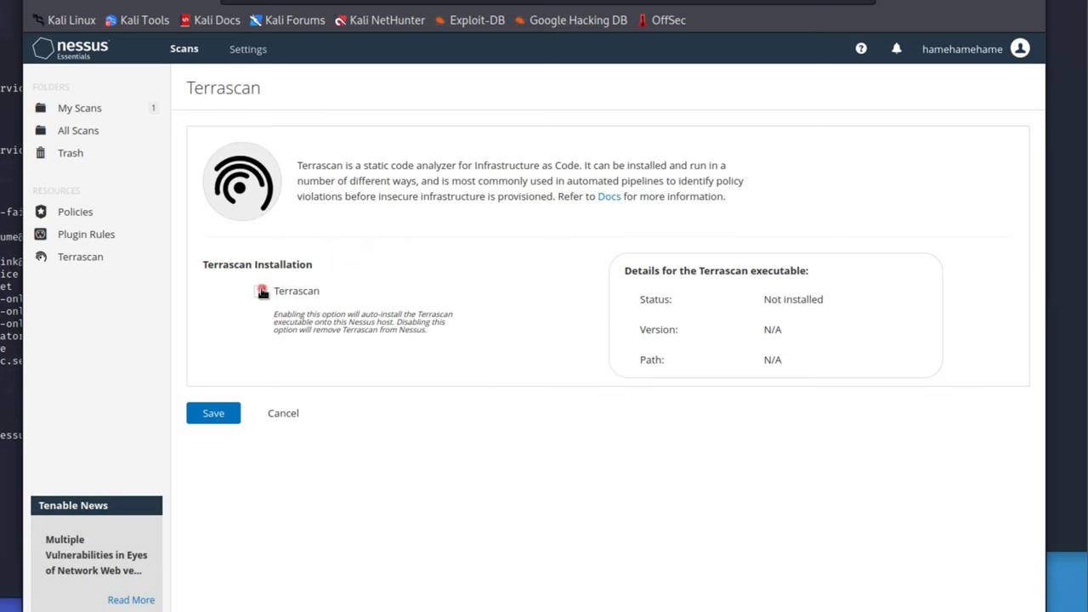
left_click(213, 413)
left_click(434, 385)
left_click(975, 48)
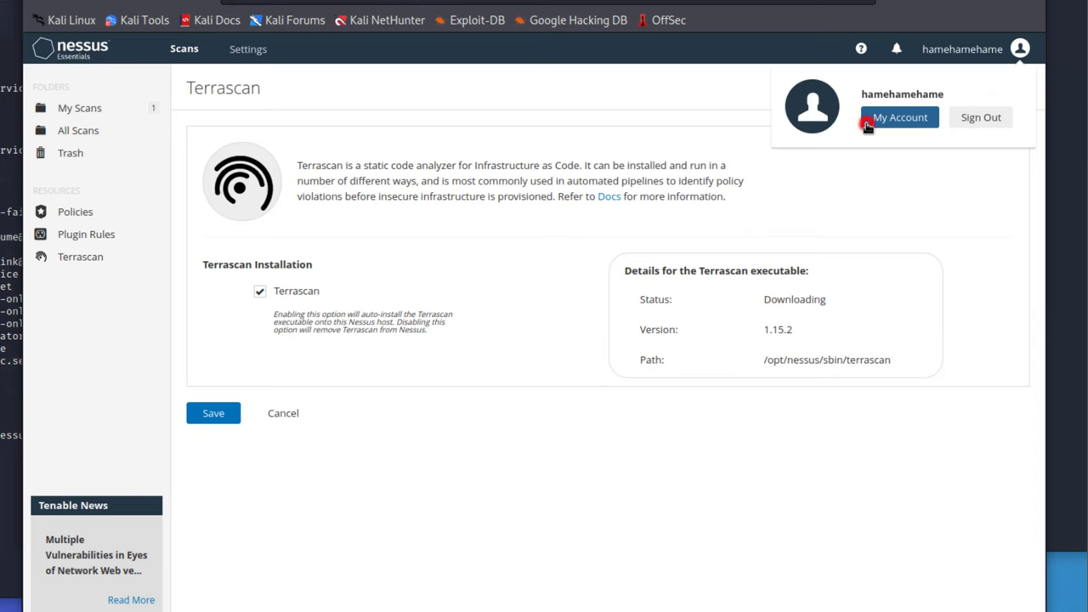
Generate new API access and secret keys under My Account's API Keys section
left_click(867, 125)
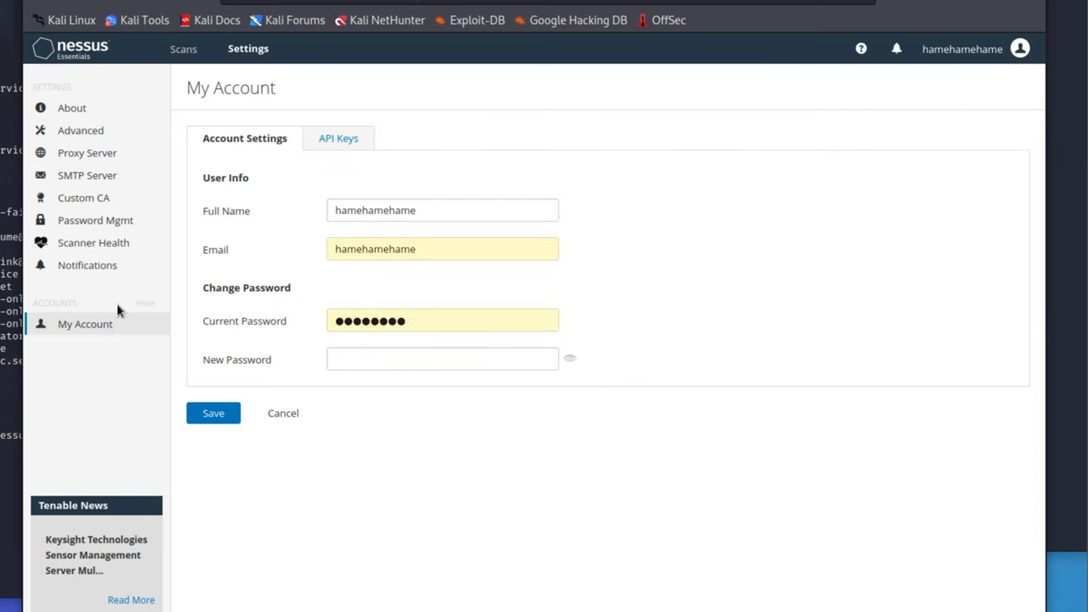
left_click(332, 137)
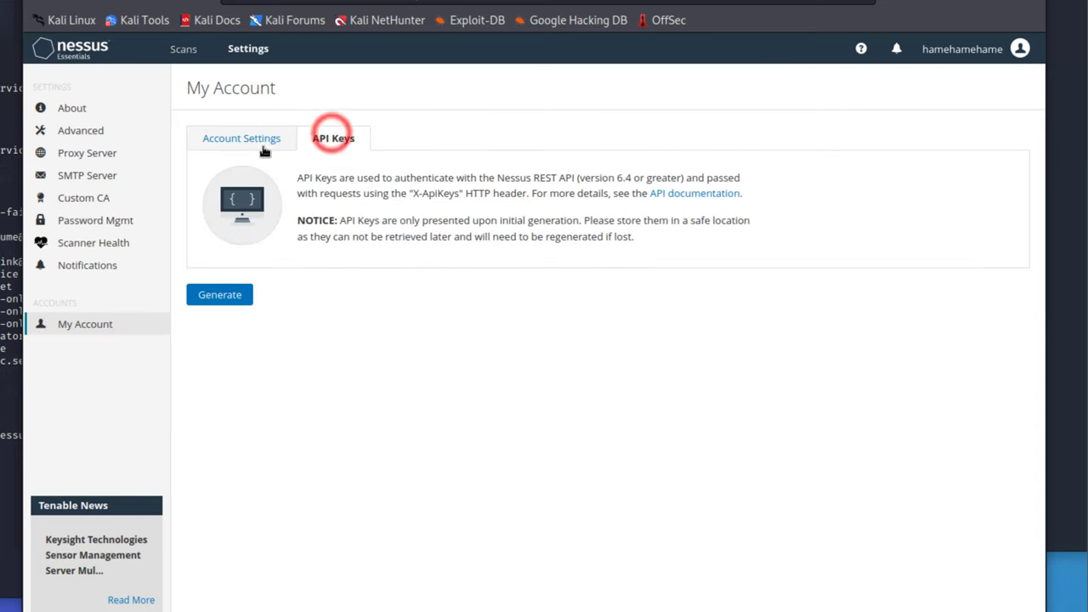
left_click(226, 303)
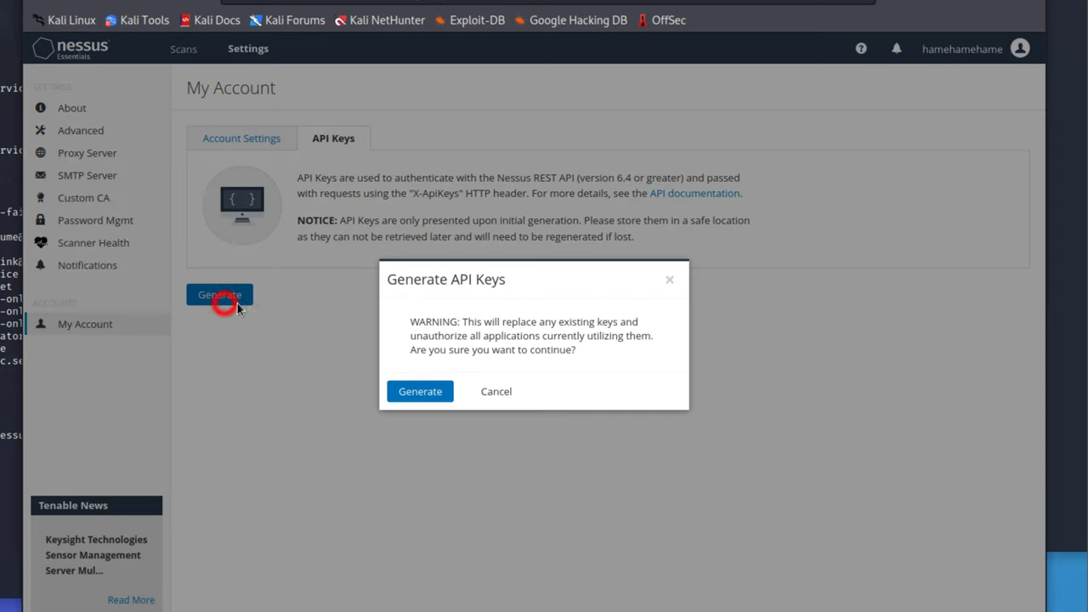
left_click(430, 391)
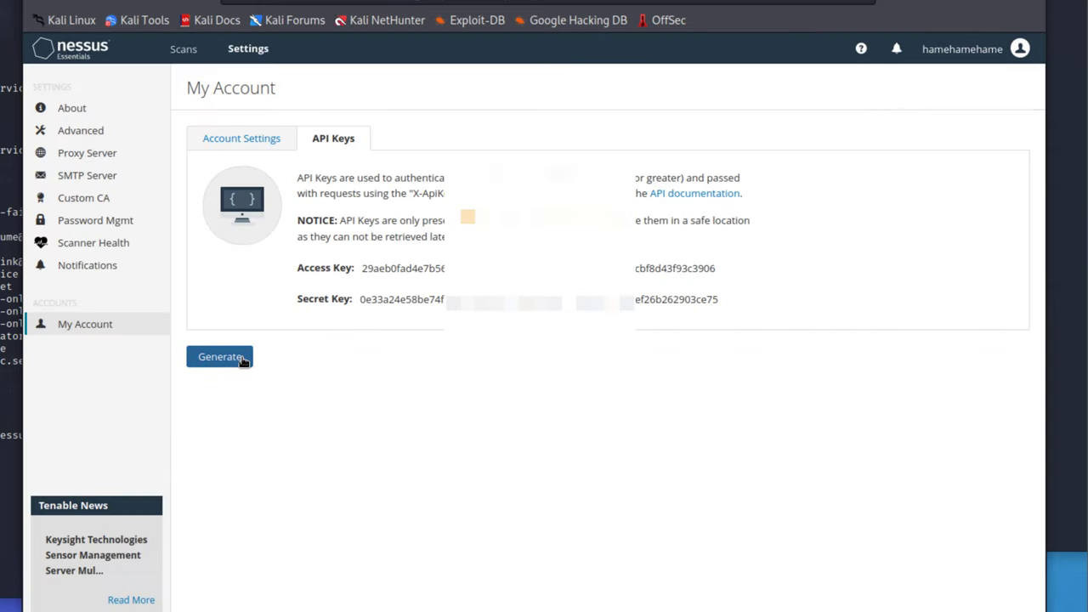
left_click(68, 267)
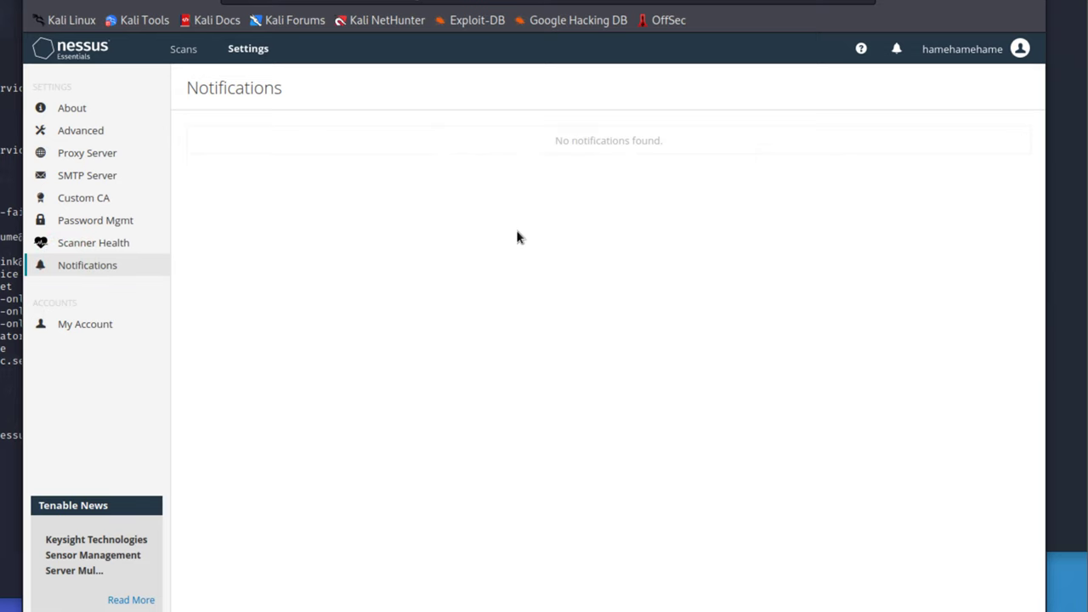
Review SMTP Server, Proxy Server, Advanced and About settings, then open My Basic Network Scan's report
left_click(88, 175)
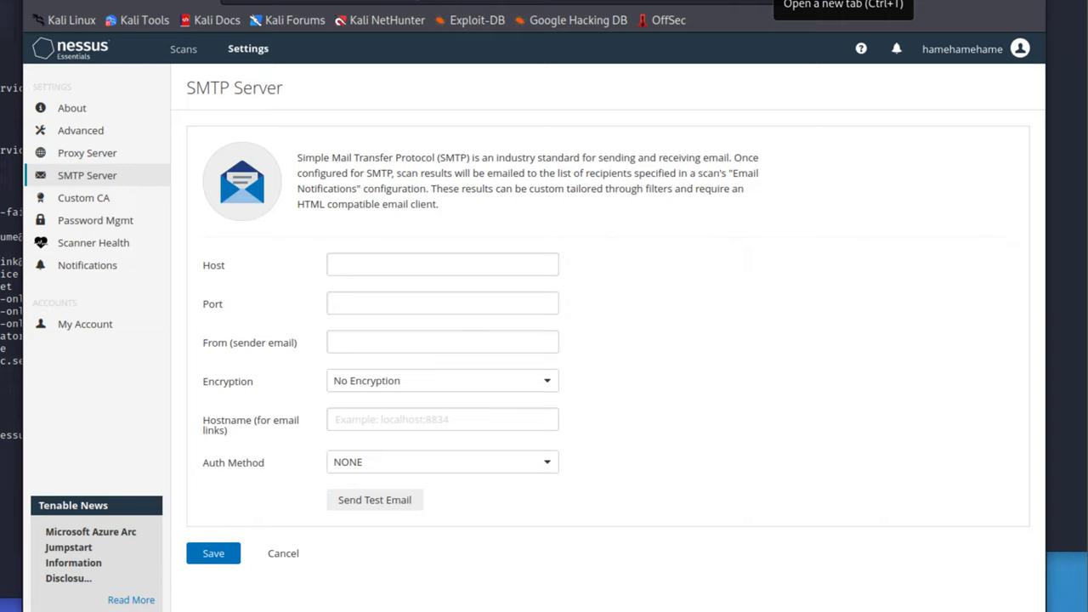
left_click(85, 151)
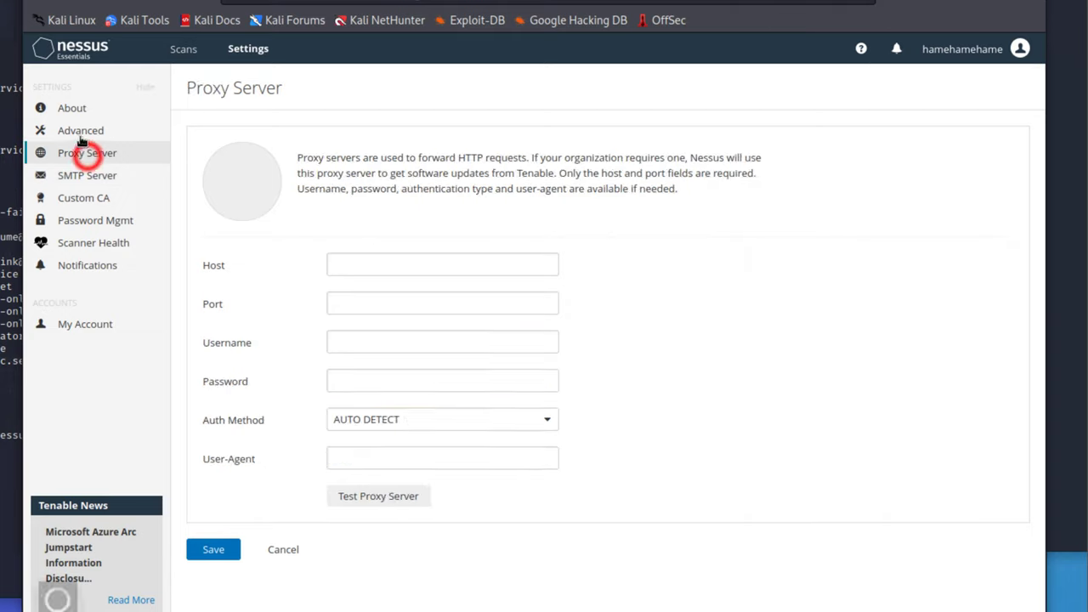
left_click(76, 136)
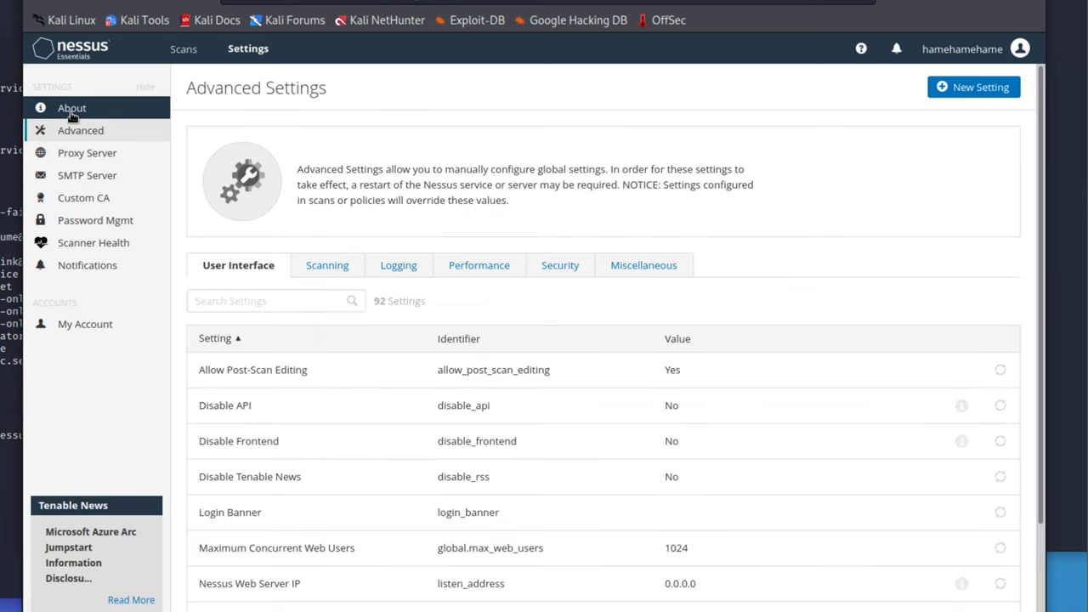
left_click(71, 108)
left_click(182, 49)
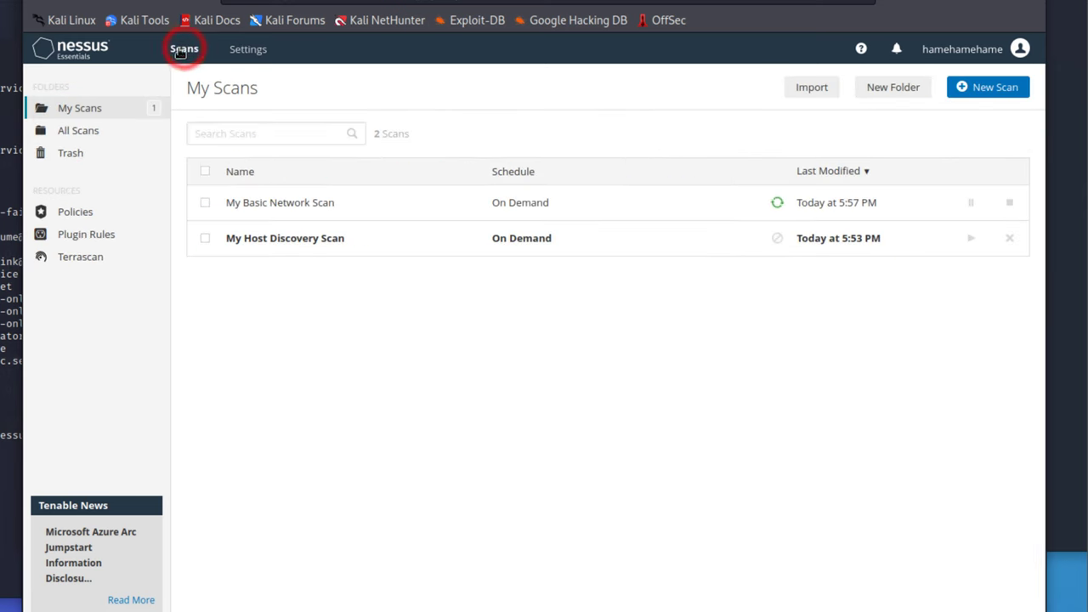
left_click(545, 199)
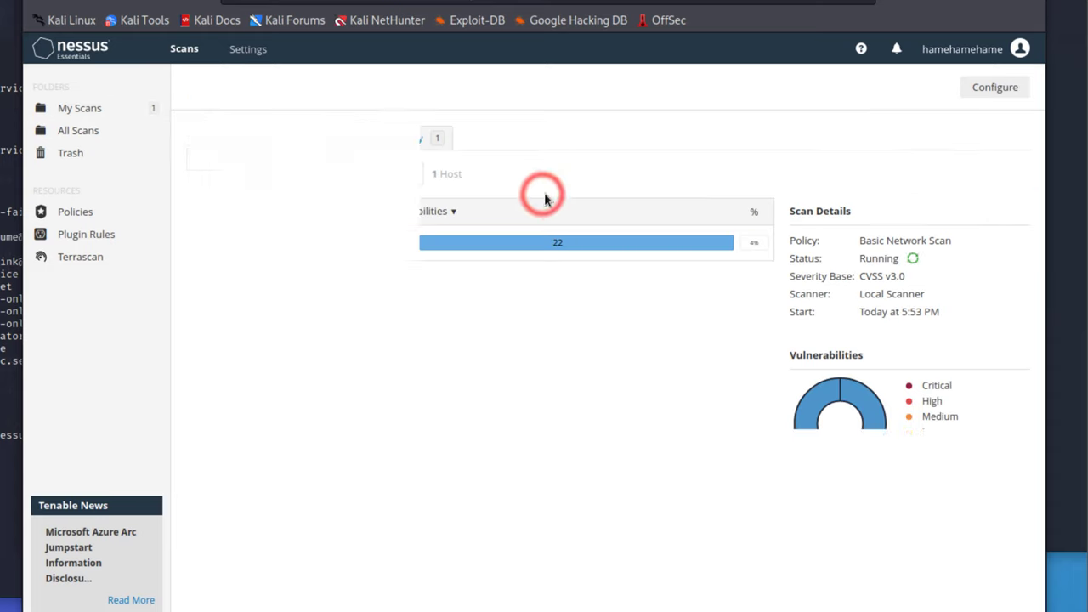